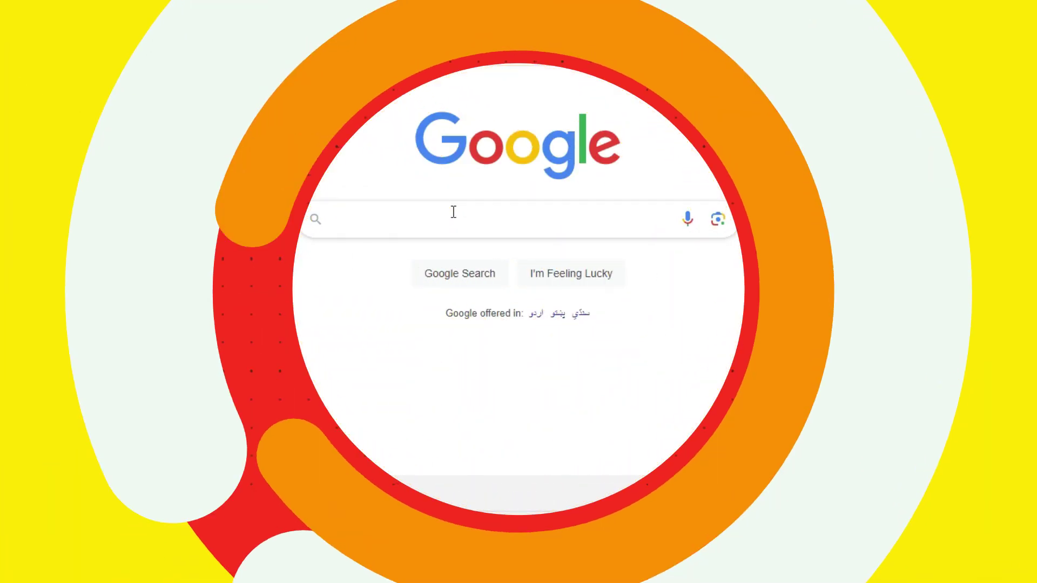
# Step: Search Google for 'succeessify', open succeessify.com, and advance the home page slideshow to the headphone slide
pyautogui.click(453, 212)
pyautogui.write('succ')
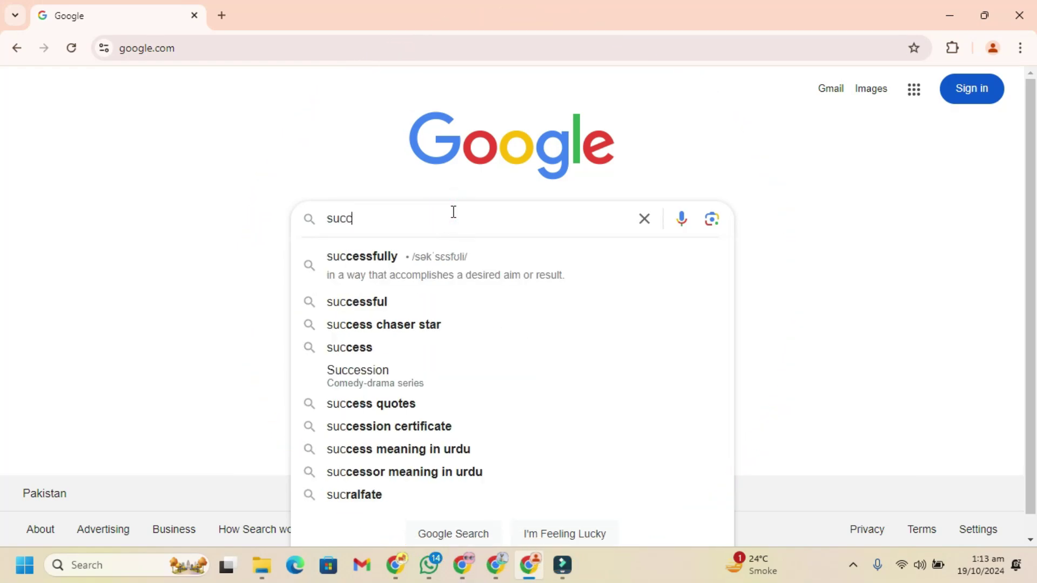
pyautogui.write('eessify')
pyautogui.press('Return')
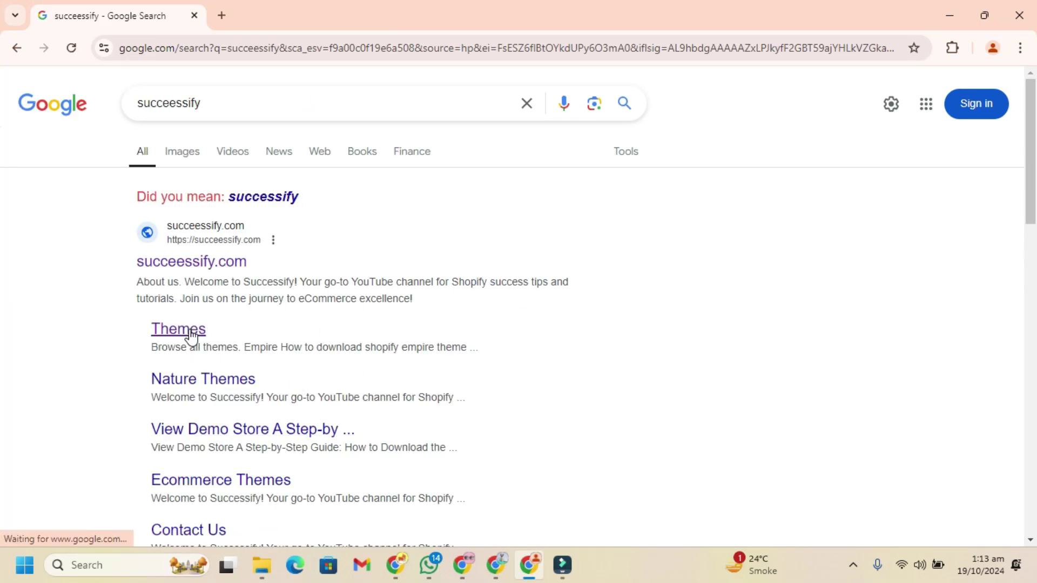
pyautogui.click(205, 265)
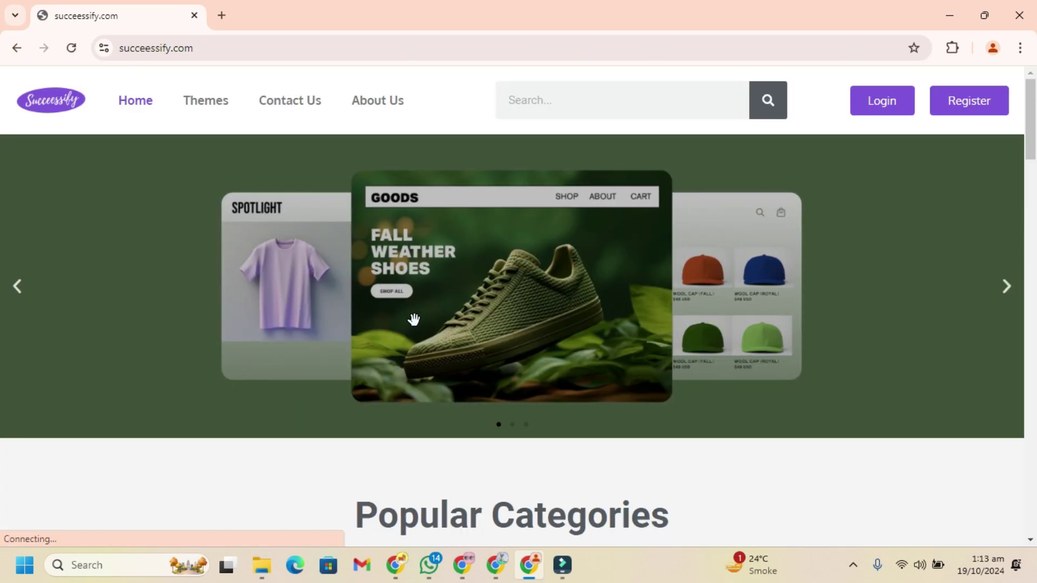
pyautogui.click(1008, 297)
pyautogui.click(1010, 299)
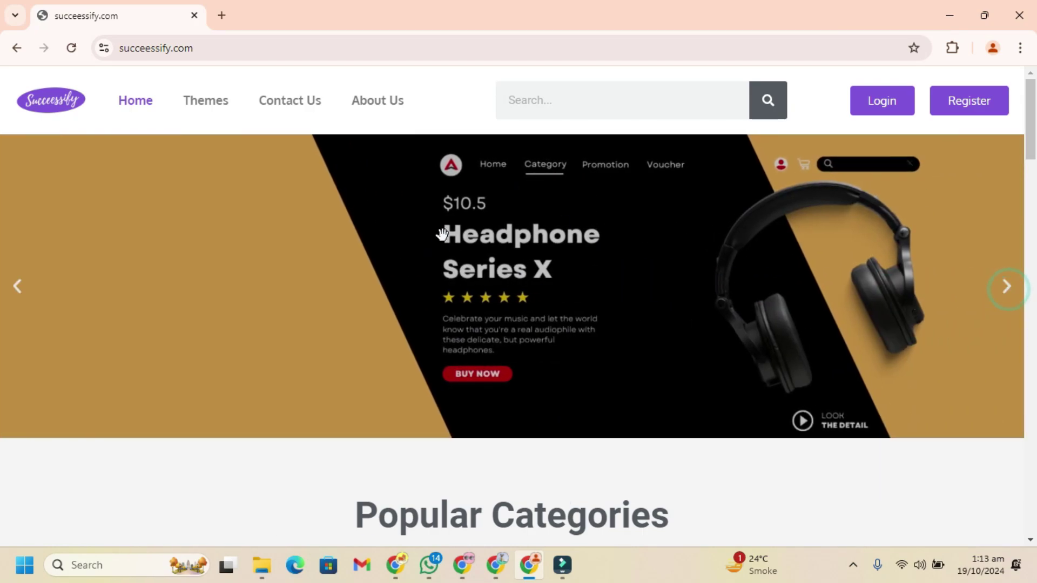
pyautogui.scroll(-4, 514, 254)
pyautogui.scroll(-2, 461, 247)
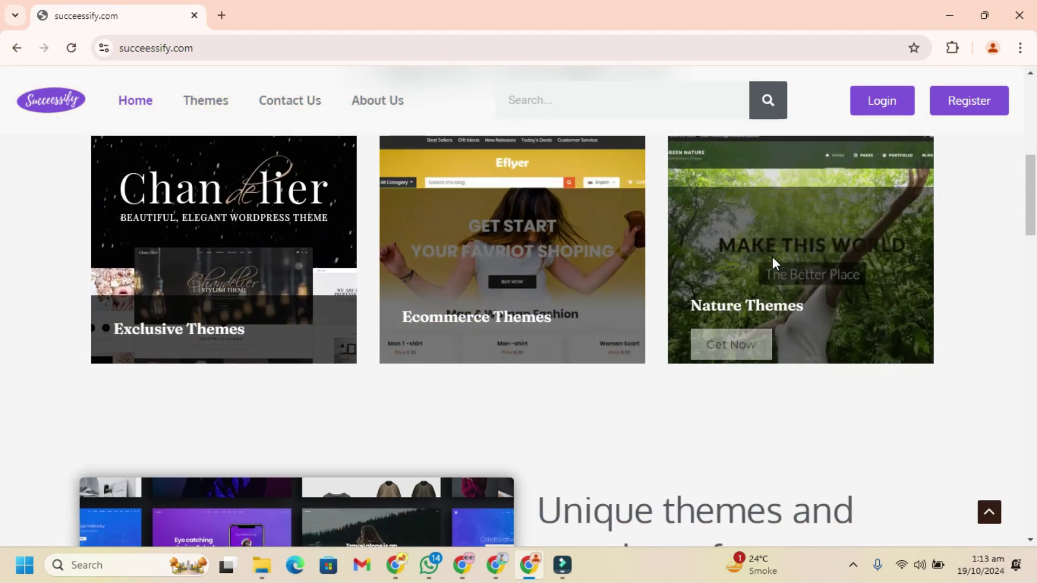
pyautogui.moveTo(512, 250)
pyautogui.scroll(-3, 579, 294)
pyautogui.scroll(-2, 578, 293)
pyautogui.scroll(-5, 566, 254)
pyautogui.scroll(-5, 548, 261)
pyautogui.scroll(-2, 549, 268)
pyautogui.scroll(-5, 549, 269)
pyautogui.scroll(-2, 549, 270)
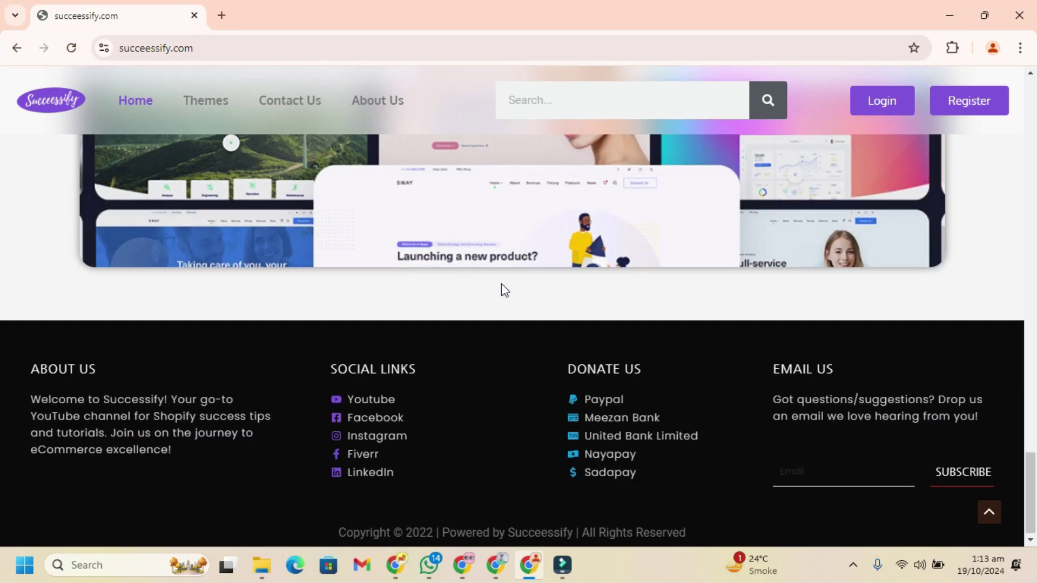
pyautogui.scroll(5, 497, 284)
pyautogui.scroll(8, 497, 279)
pyautogui.scroll(10, 495, 273)
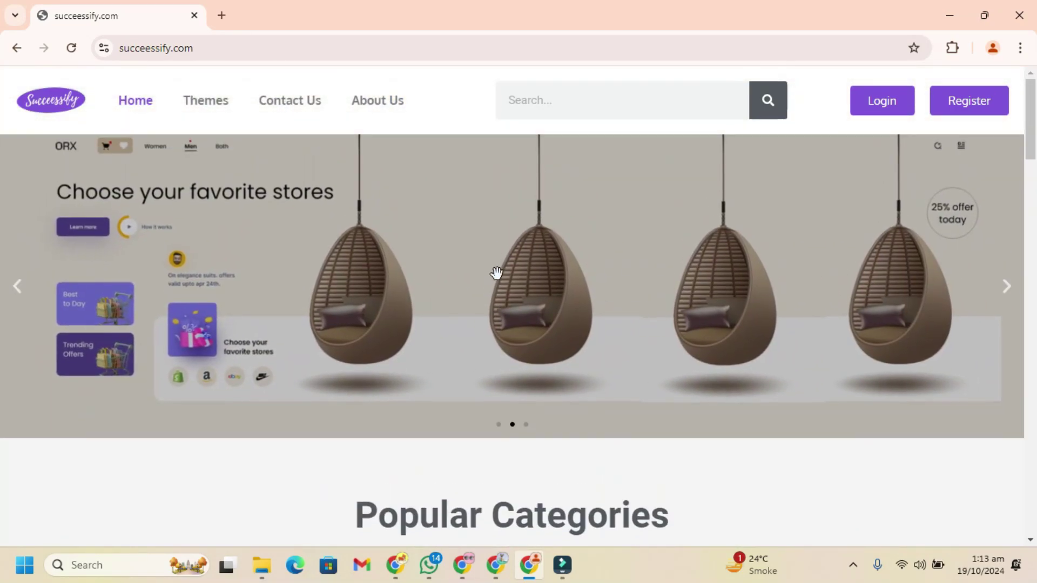
# Step: Browse all Successify themes and preview the Iconic theme's demo store, then close it
pyautogui.click(217, 107)
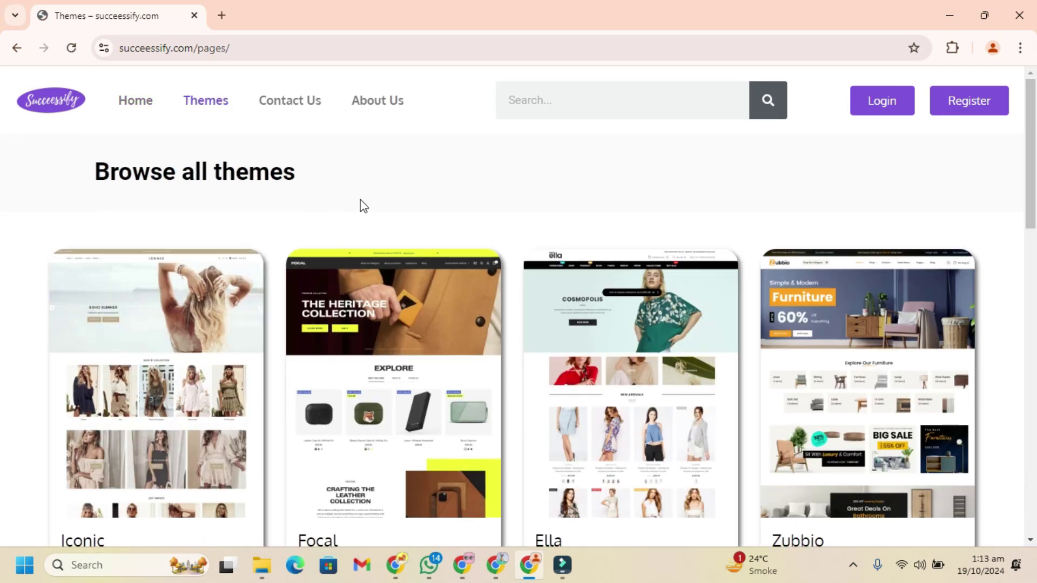
pyautogui.scroll(-1, 358, 203)
pyautogui.scroll(-2, 300, 181)
pyautogui.scroll(1, 266, 190)
pyautogui.scroll(1, 260, 197)
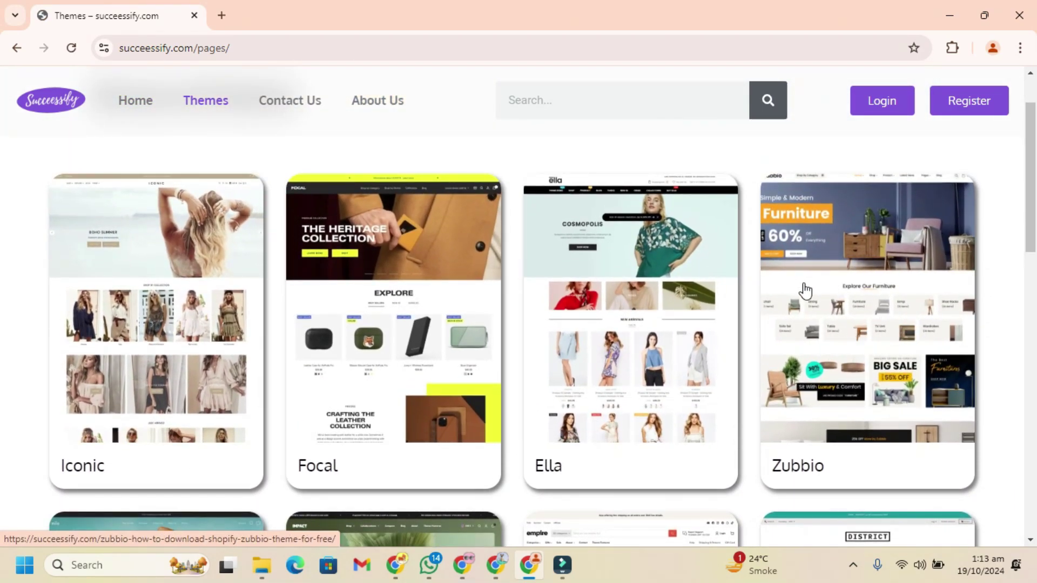
pyautogui.scroll(-2, 688, 349)
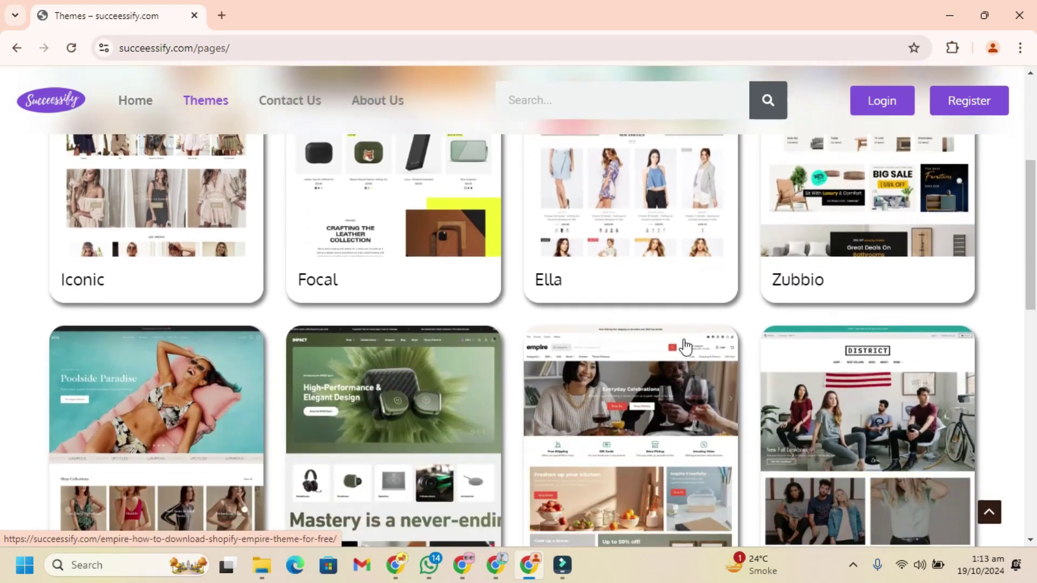
pyautogui.scroll(-3, 680, 332)
pyautogui.scroll(1, 755, 293)
pyautogui.scroll(1, 648, 307)
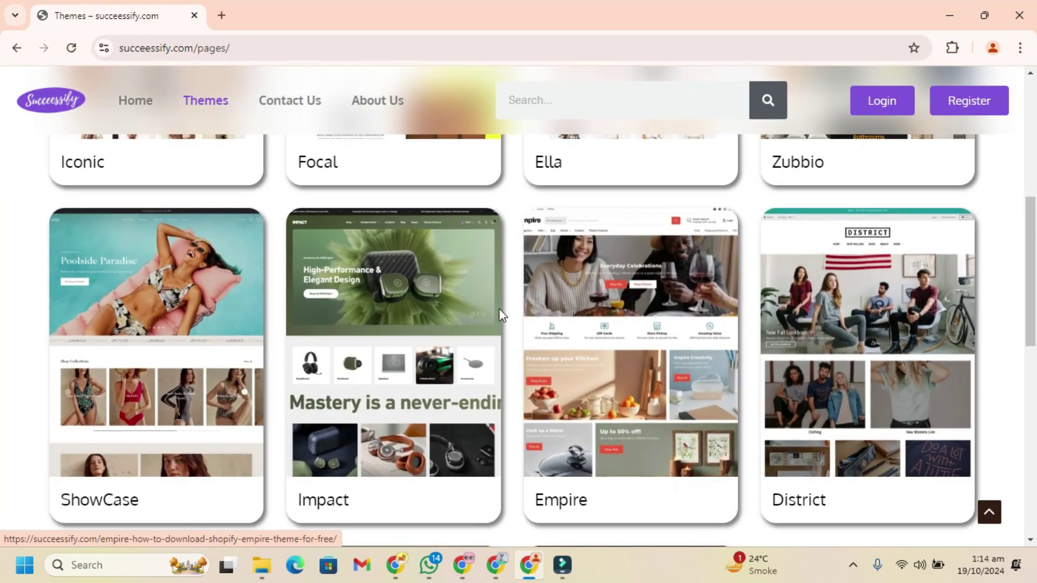
pyautogui.scroll(-3, 205, 339)
pyautogui.scroll(-2, 386, 377)
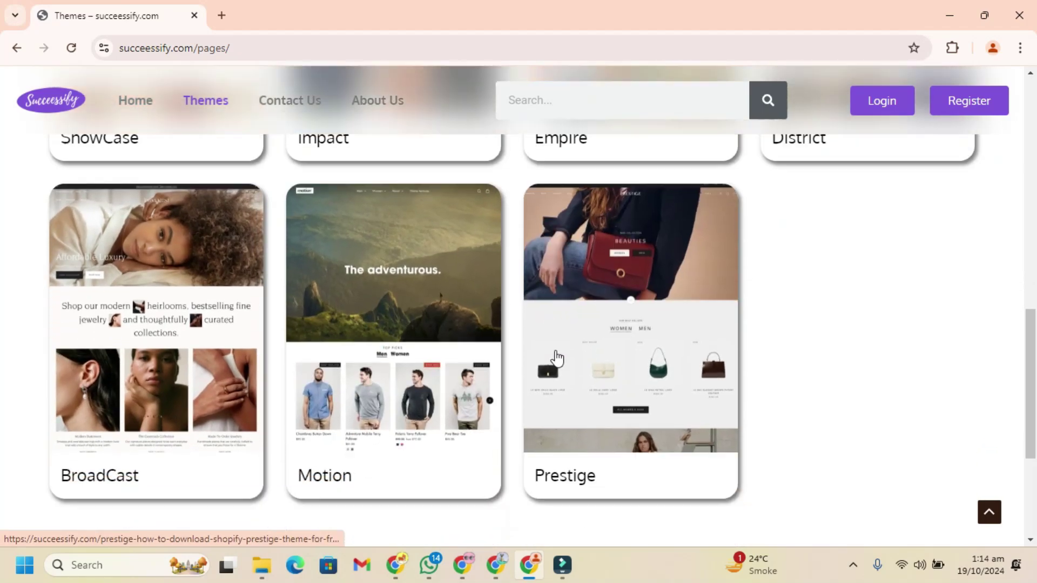
pyautogui.scroll(1, 542, 382)
pyautogui.scroll(4, 379, 362)
pyautogui.scroll(4, 329, 335)
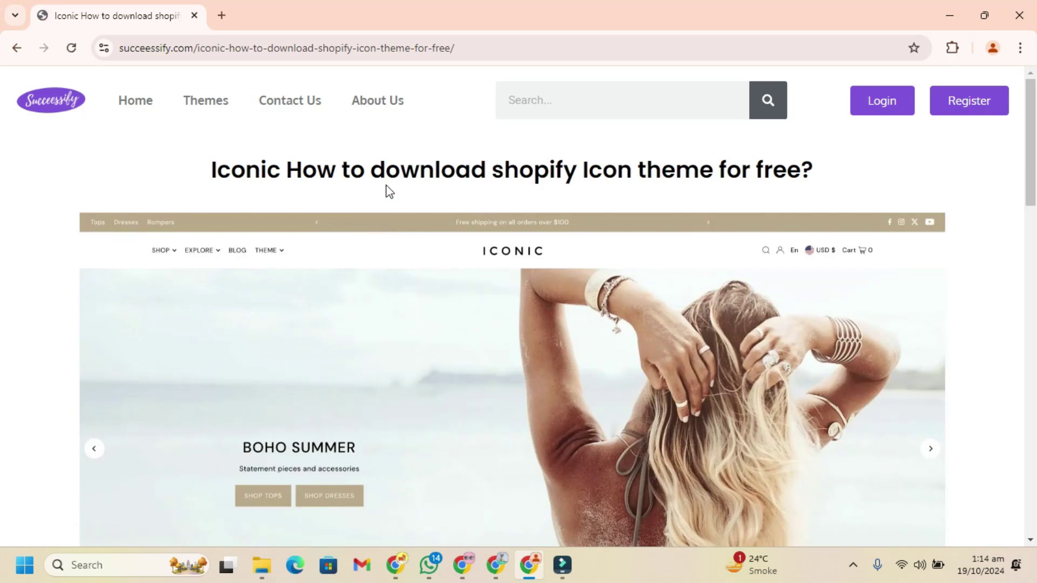
pyautogui.scroll(-3, 630, 224)
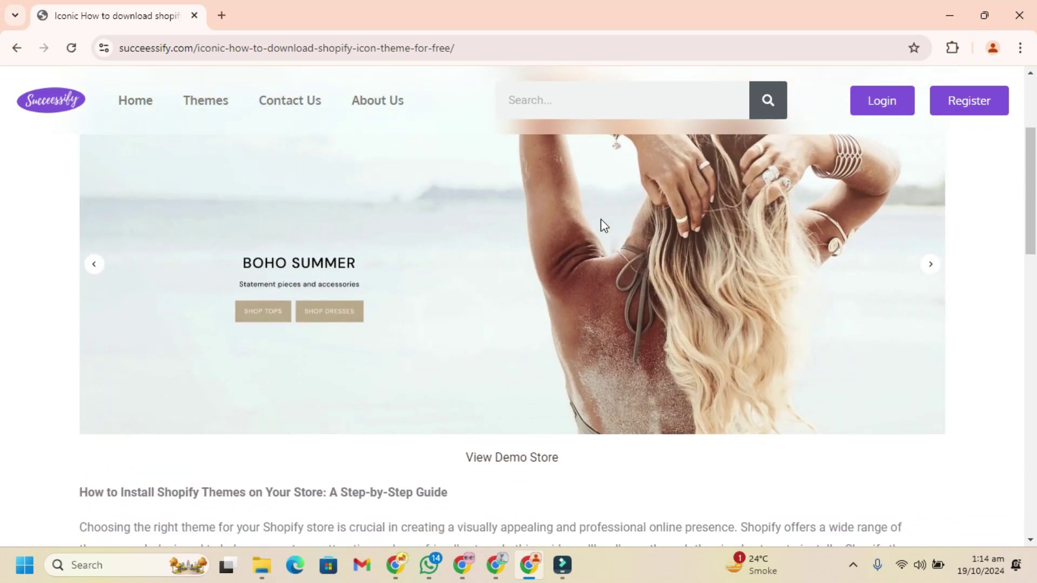
pyautogui.scroll(-3, 548, 237)
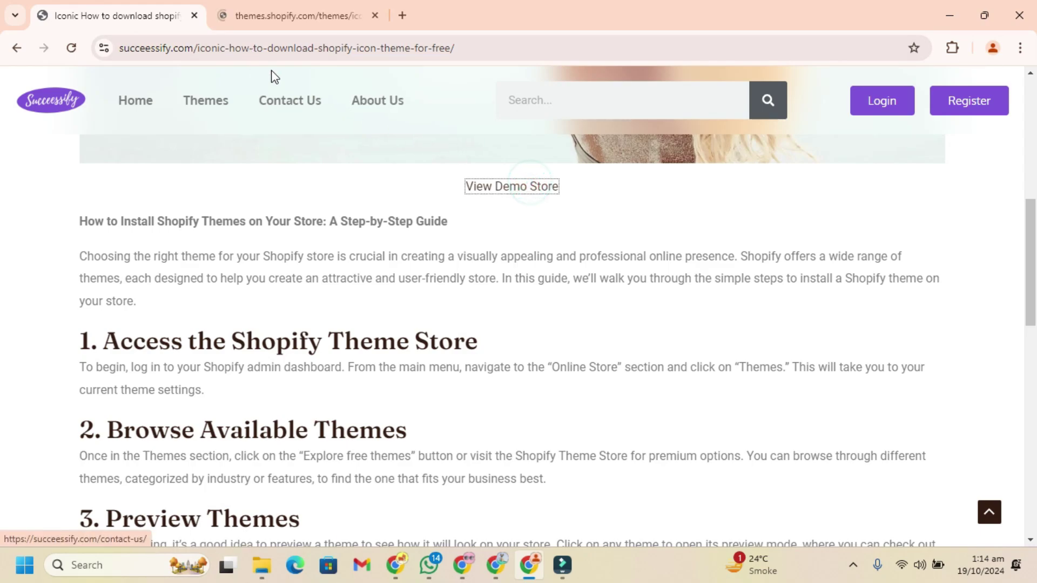
pyautogui.click(287, 14)
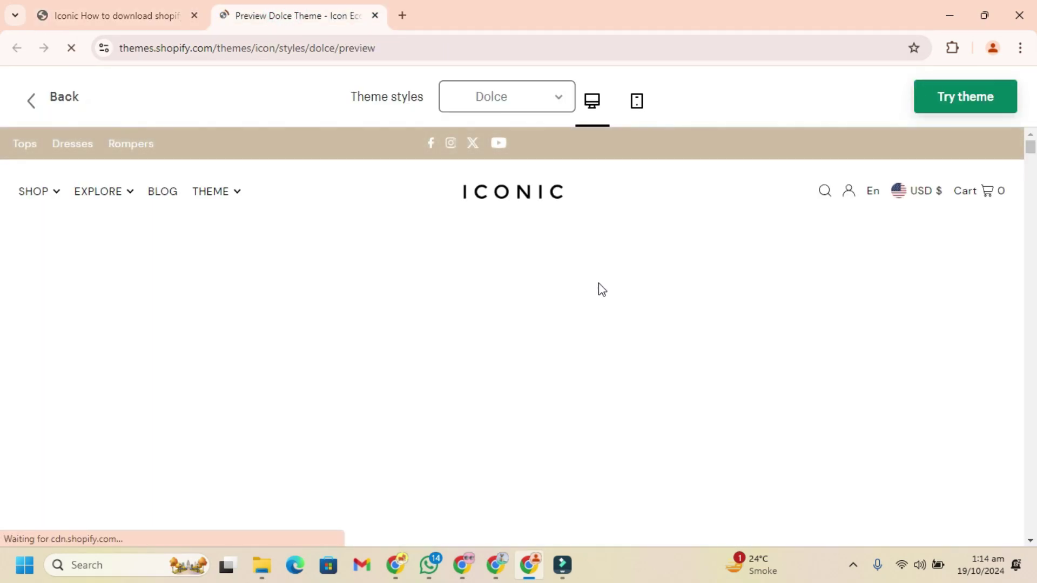
pyautogui.scroll(-5, 577, 272)
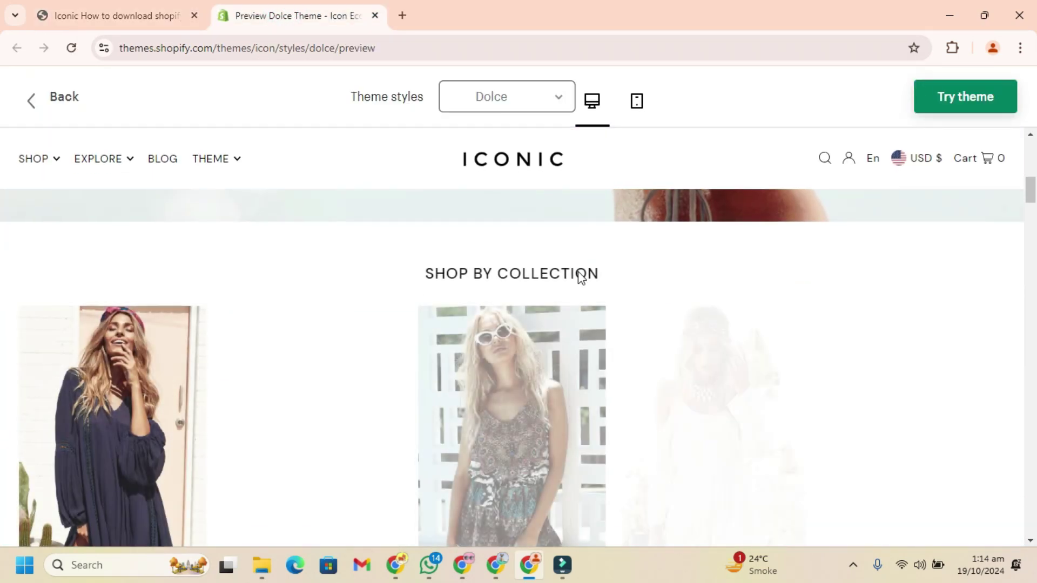
pyautogui.scroll(-2, 579, 277)
pyautogui.scroll(-3, 578, 278)
pyautogui.scroll(-3, 578, 277)
pyautogui.scroll(-4, 562, 284)
pyautogui.scroll(-4, 545, 289)
pyautogui.click(376, 14)
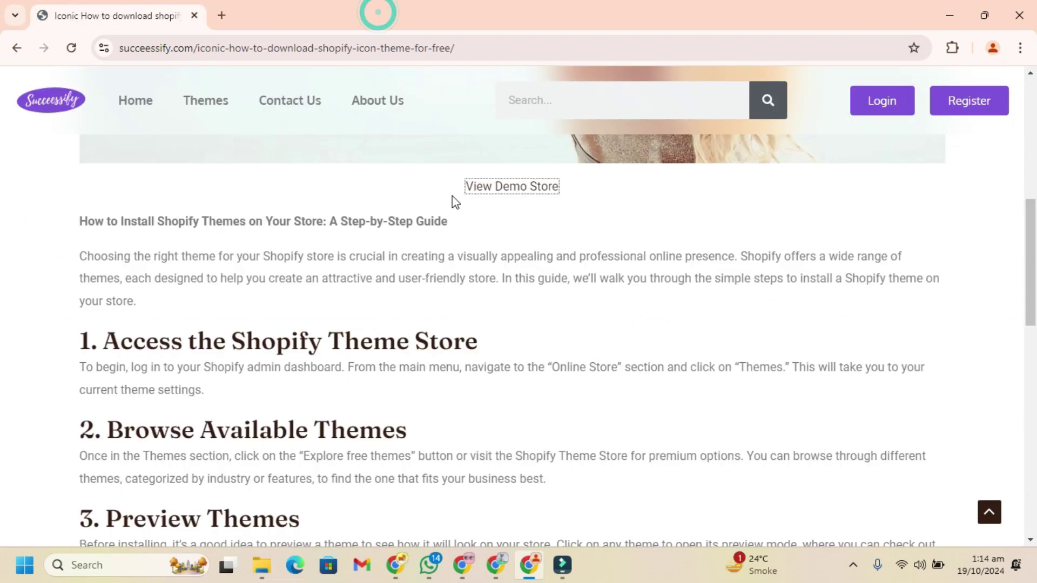
pyautogui.scroll(-3, 474, 272)
pyautogui.scroll(-3, 475, 273)
pyautogui.scroll(-1, 475, 273)
pyautogui.scroll(-2, 474, 272)
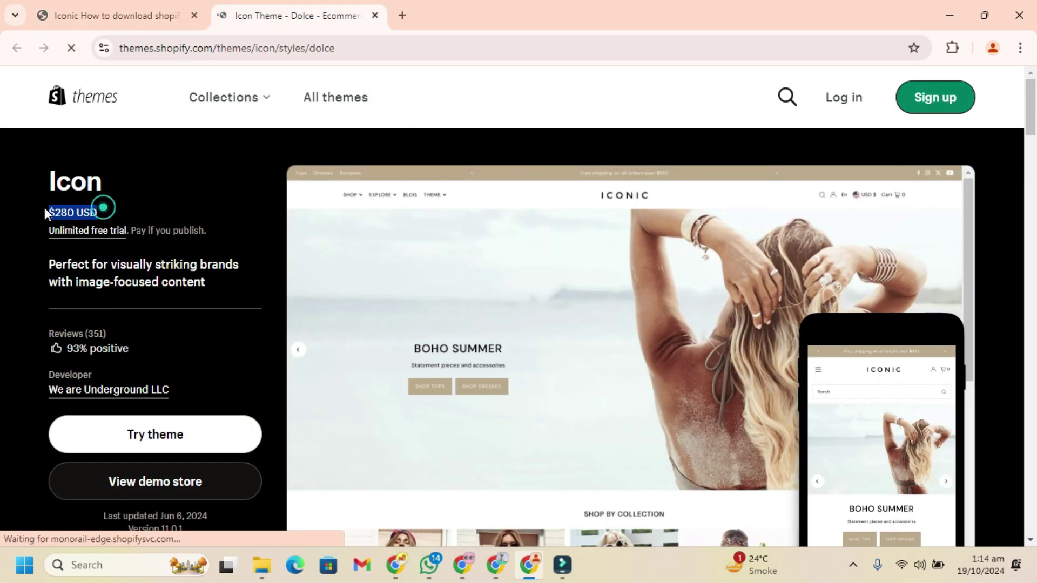
# Step: Note the Iconic theme's $280 USD price, return to the article, and start its download
pyautogui.tripleClick(117, 213)
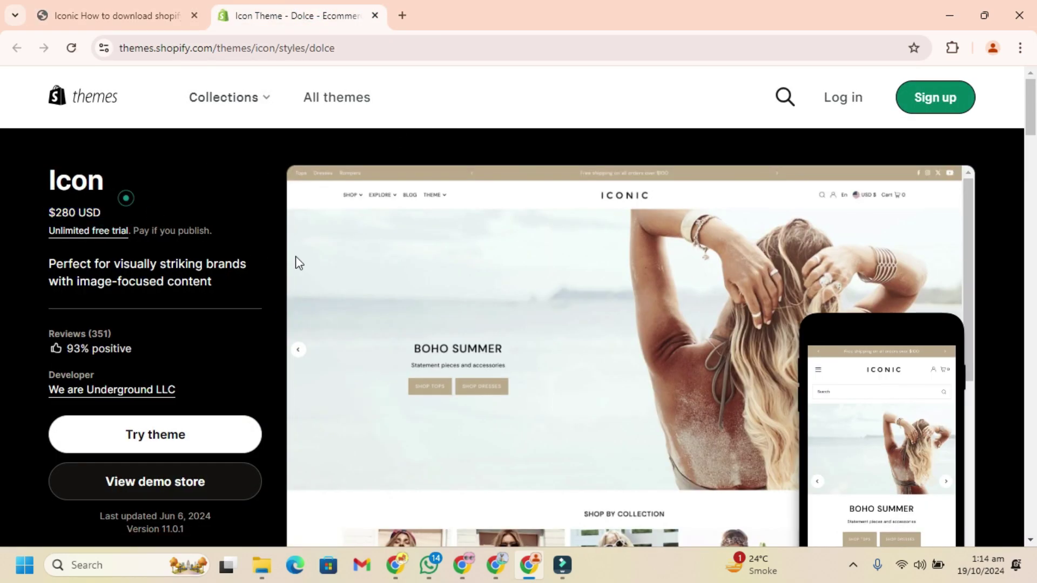
pyautogui.click(374, 15)
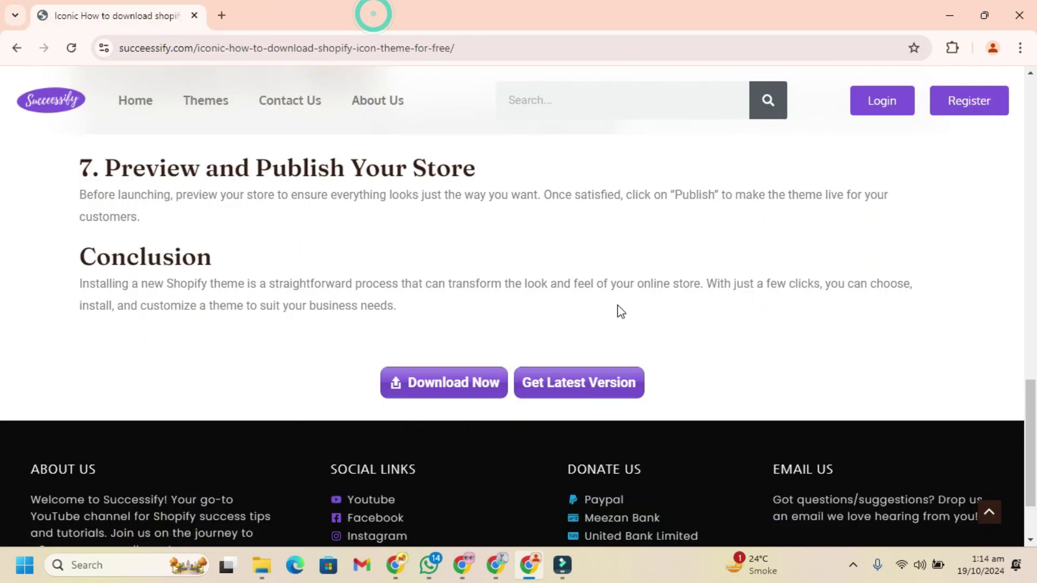
pyautogui.click(453, 383)
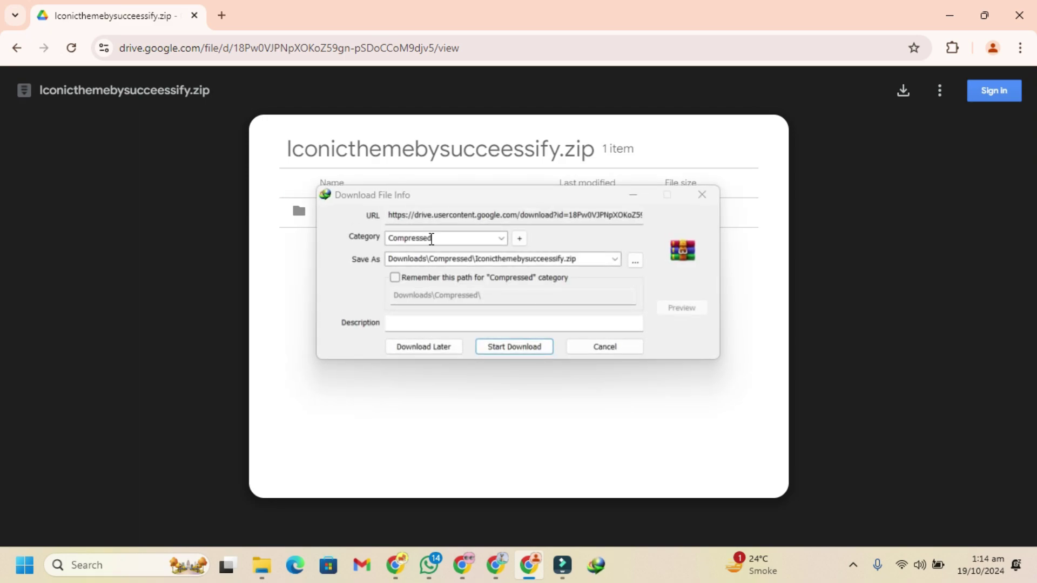
# Step: Save Iconicthemebysucceessify.zip with Internet Download Manager, dismiss the completion notice, and go back
pyautogui.click(508, 346)
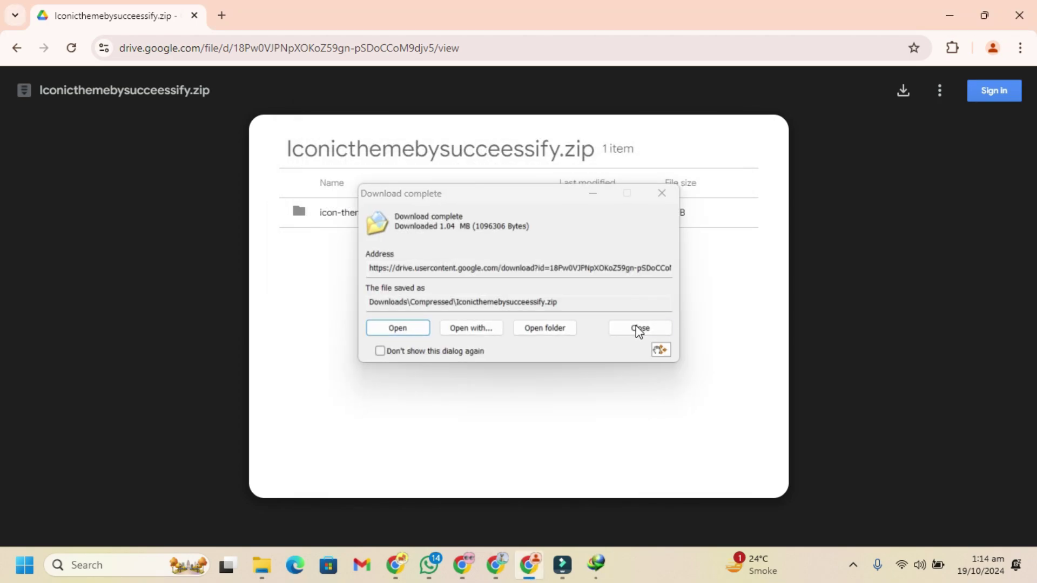
pyautogui.click(636, 325)
pyautogui.click(13, 50)
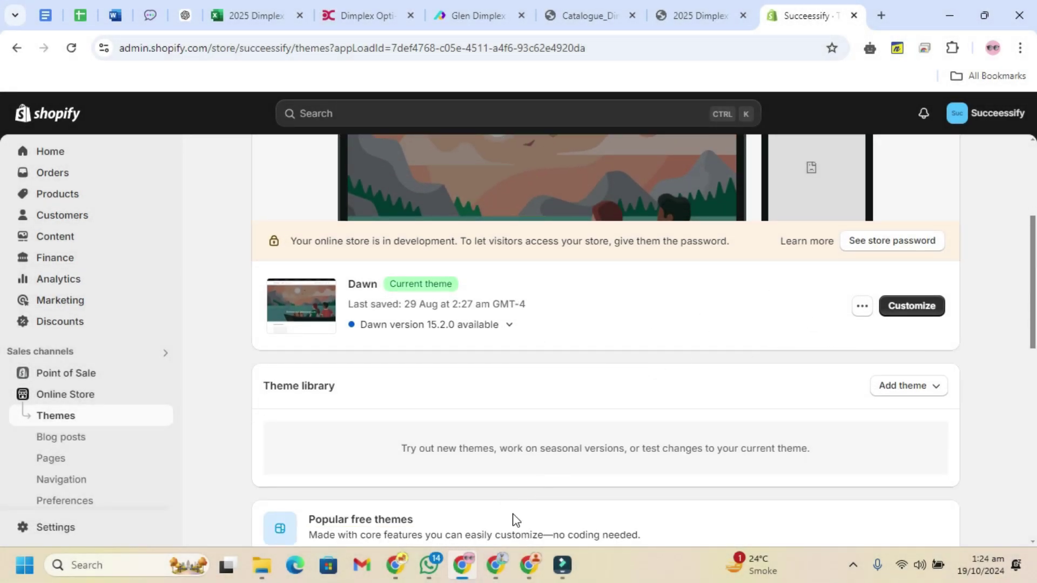
# Step: Open the locksmith store's live Luxe theme editor in a new tab
pyautogui.click(496, 565)
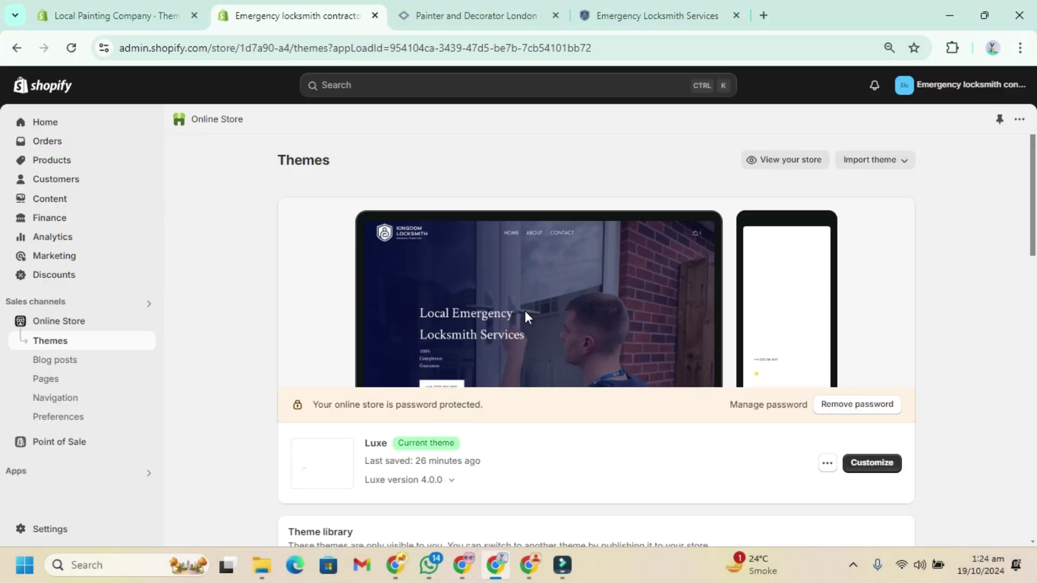
pyautogui.scroll(-2, 504, 324)
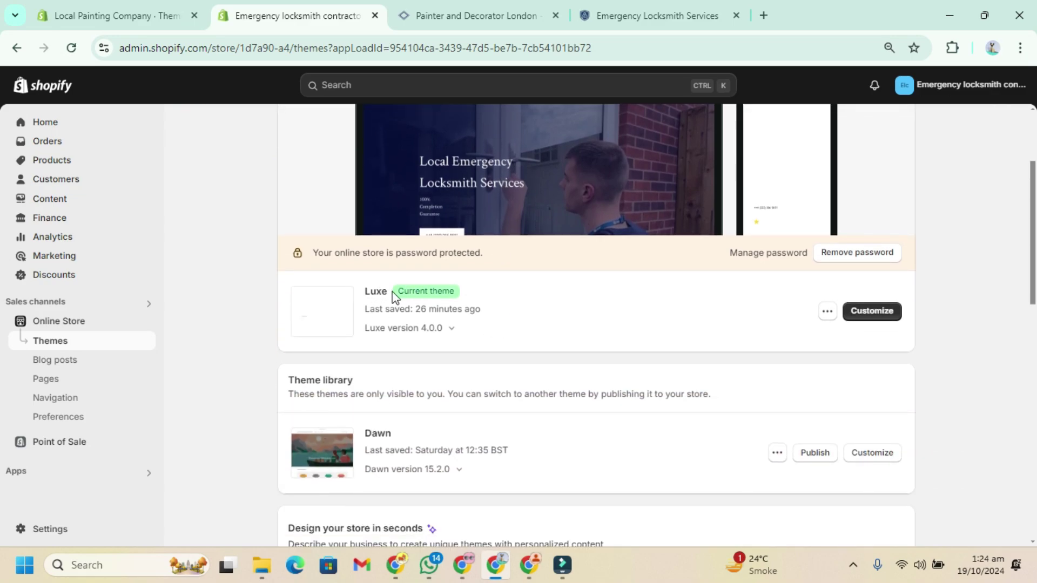
pyautogui.scroll(1, 734, 315)
pyautogui.scroll(-1, 778, 347)
pyautogui.scroll(1, 748, 345)
pyautogui.middleClick(859, 395)
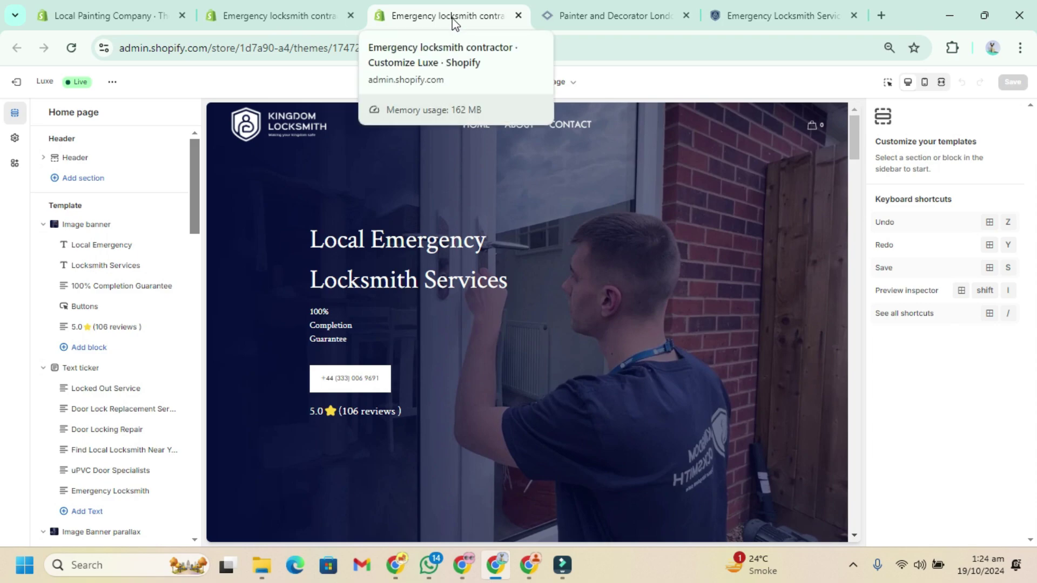
pyautogui.scroll(-3, 497, 154)
pyautogui.scroll(-3, 509, 171)
pyautogui.scroll(-1, 544, 192)
pyautogui.scroll(-2, 575, 202)
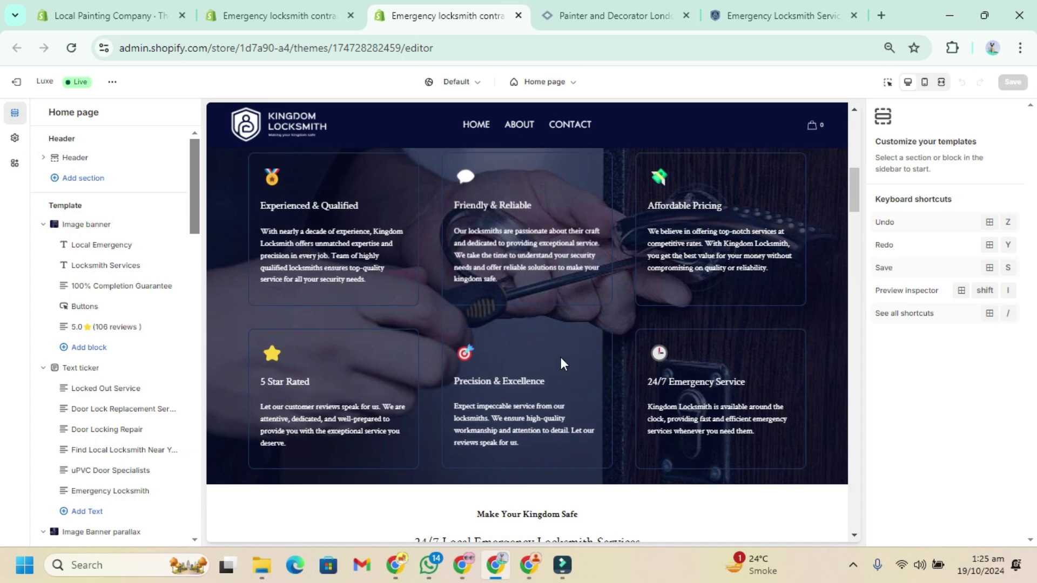
pyautogui.scroll(2, 618, 300)
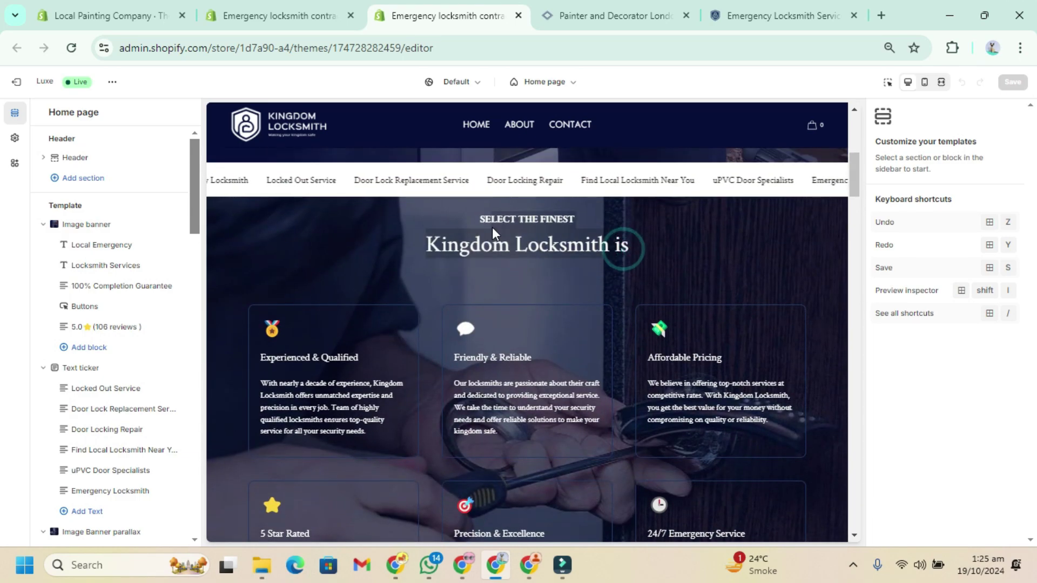
pyautogui.scroll(-3, 417, 230)
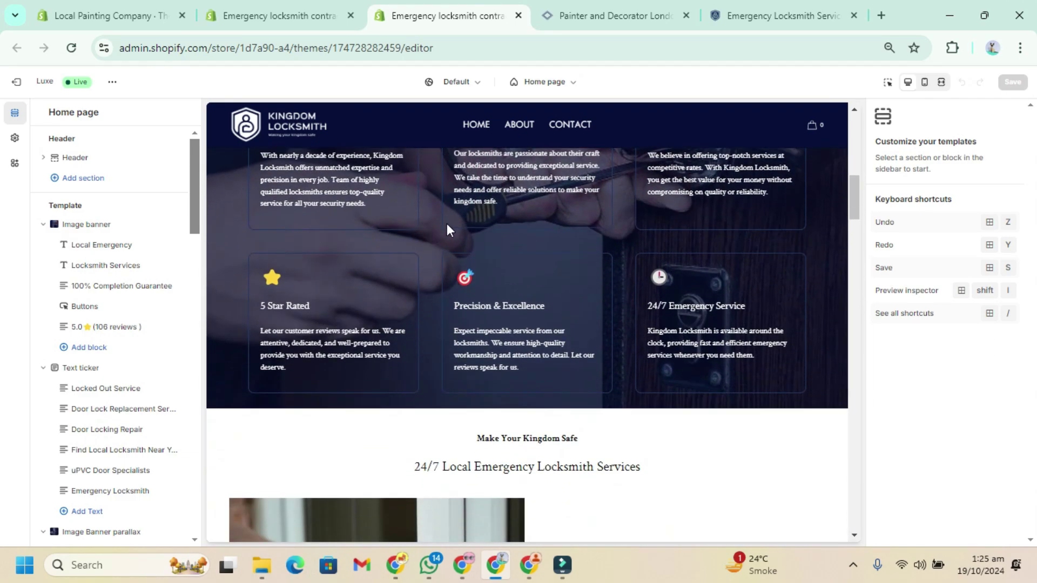
pyautogui.scroll(-3, 446, 227)
pyautogui.scroll(-4, 523, 280)
pyautogui.scroll(-3, 534, 278)
pyautogui.scroll(-2, 543, 280)
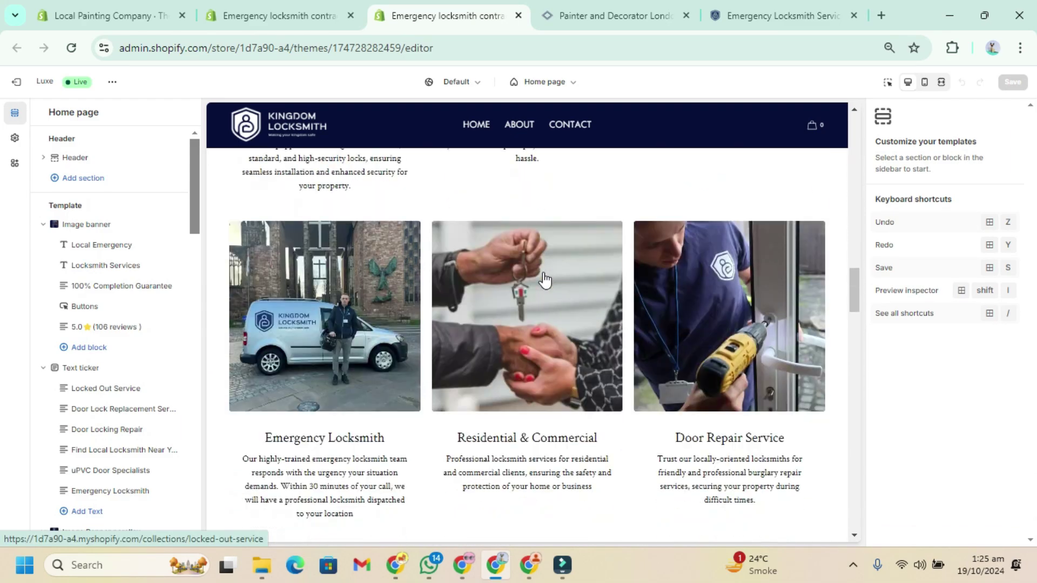
pyautogui.scroll(-2, 543, 278)
pyautogui.scroll(-4, 544, 277)
pyautogui.scroll(-3, 543, 278)
pyautogui.scroll(-3, 544, 277)
pyautogui.scroll(9, 543, 278)
pyautogui.scroll(3, 542, 278)
pyautogui.scroll(3, 526, 275)
pyautogui.scroll(3, 527, 276)
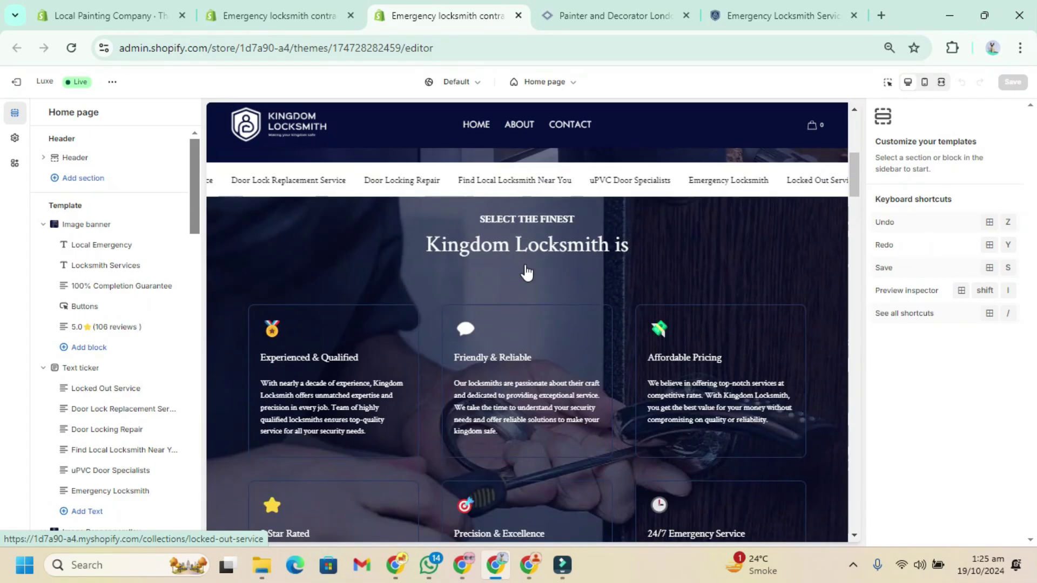
pyautogui.scroll(2, 526, 282)
pyautogui.scroll(-2, 528, 281)
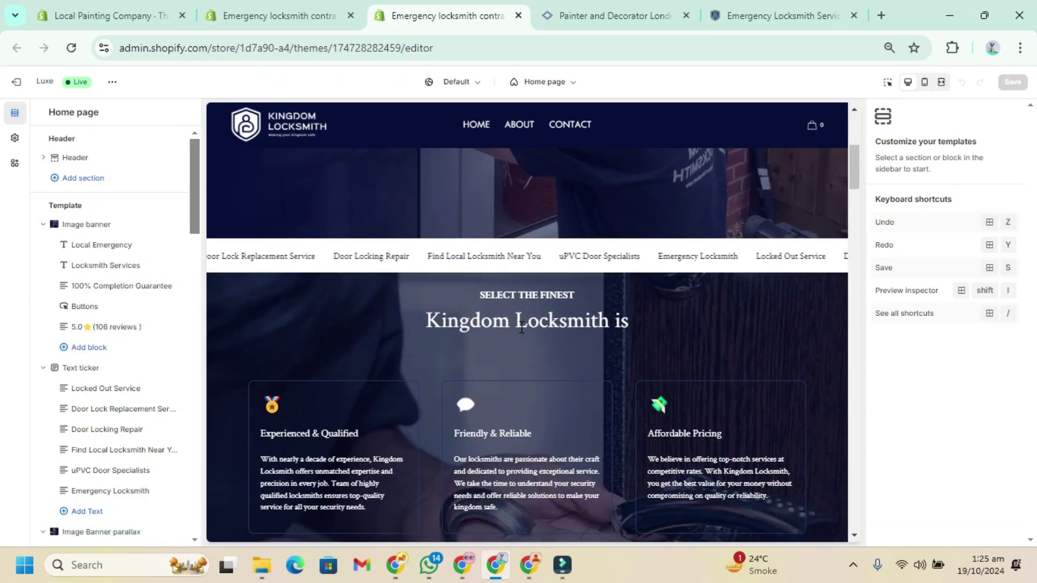
pyautogui.scroll(-2, 520, 326)
pyautogui.scroll(-2, 102, 294)
pyautogui.scroll(-1, 103, 292)
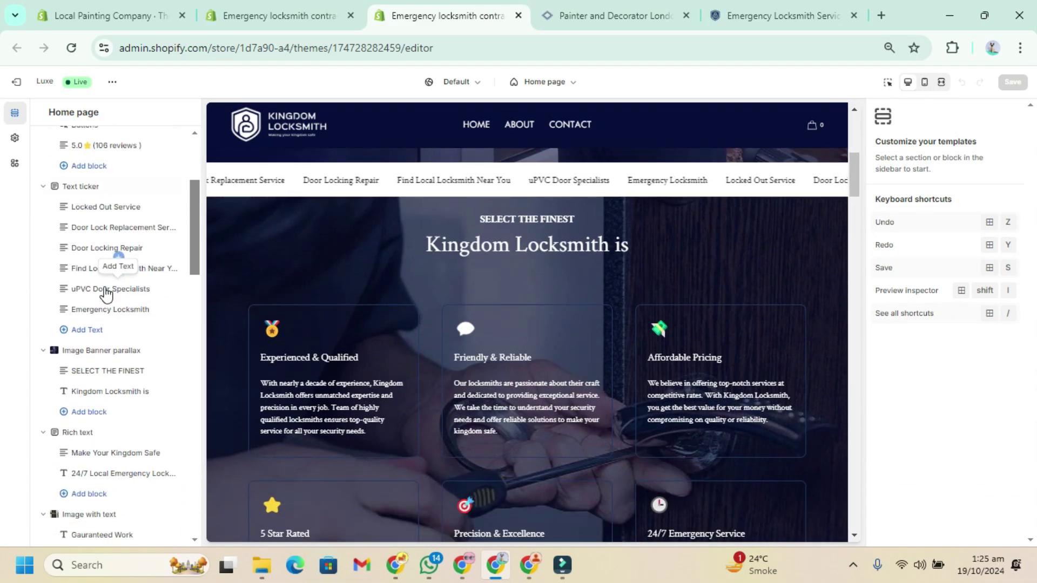
pyautogui.scroll(-1, 103, 292)
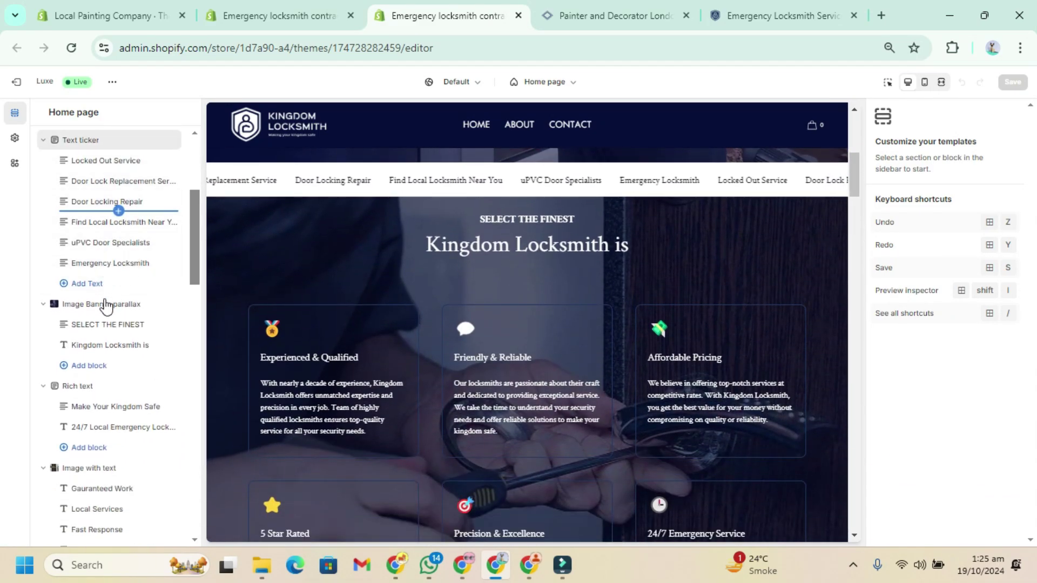
# Step: Pick the Image Banner parallax section in the Luxe preview to view its settings
pyautogui.click(888, 81)
pyautogui.click(664, 236)
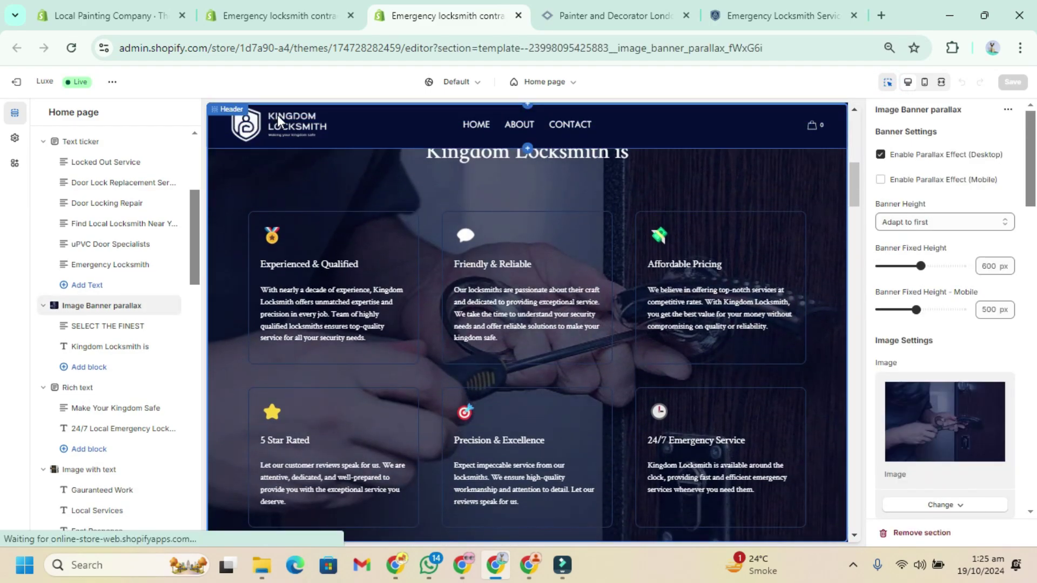
pyautogui.click(888, 82)
pyautogui.moveTo(101, 305)
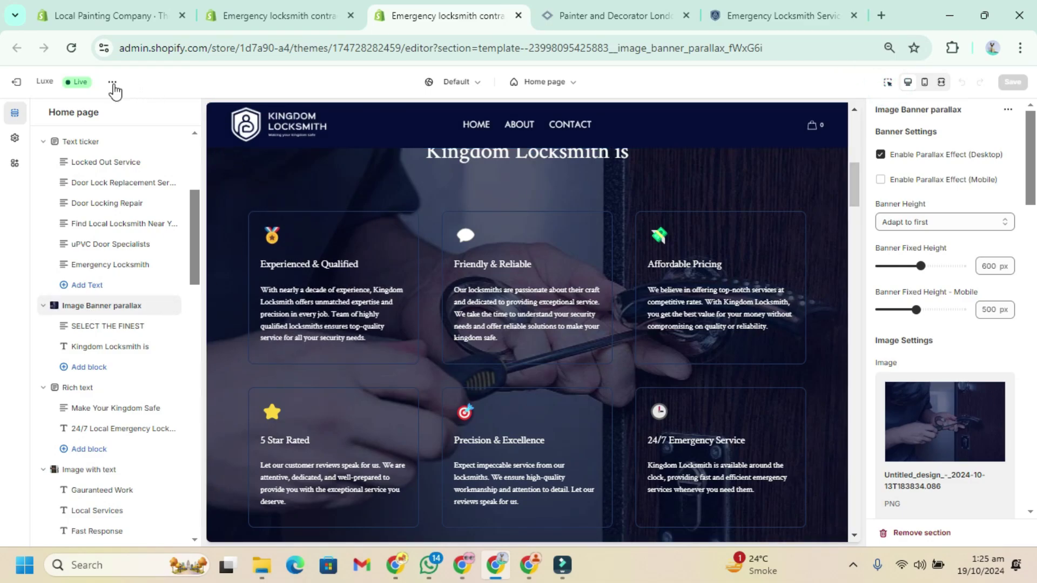
pyautogui.click(111, 84)
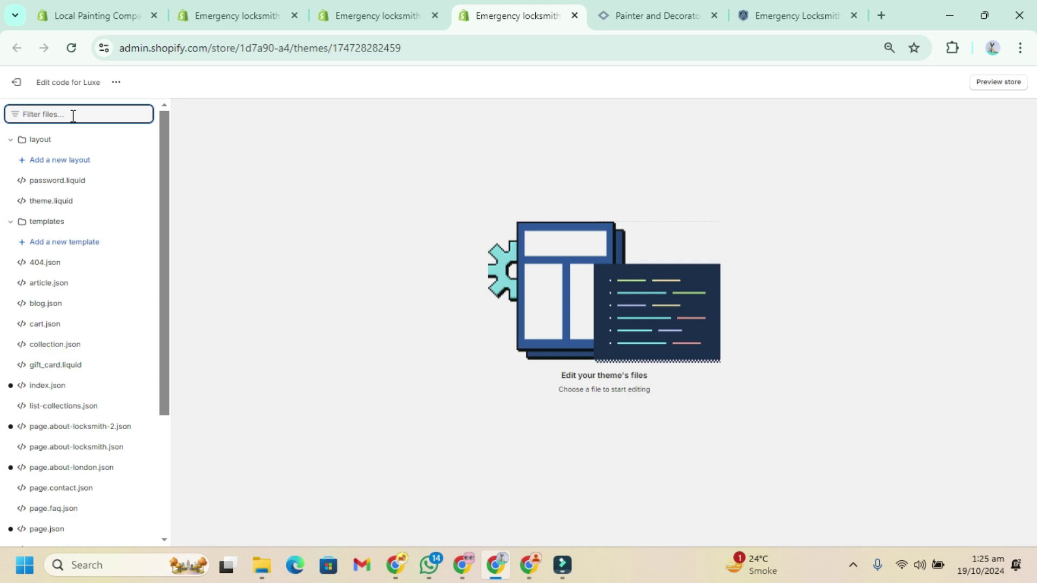
pyautogui.write('image')
# Step: Filter Luxe's code files by 'image' and open sections/image-banner-parallax.liquid with its rename dialog
pyautogui.press('BackSpace')
pyautogui.press('BackSpace')
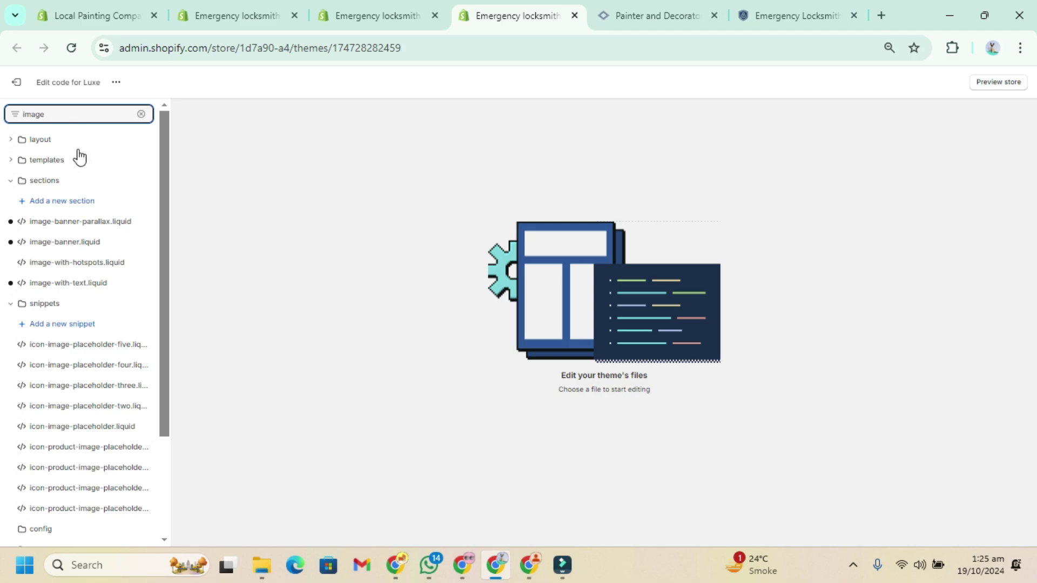
pyautogui.click(67, 223)
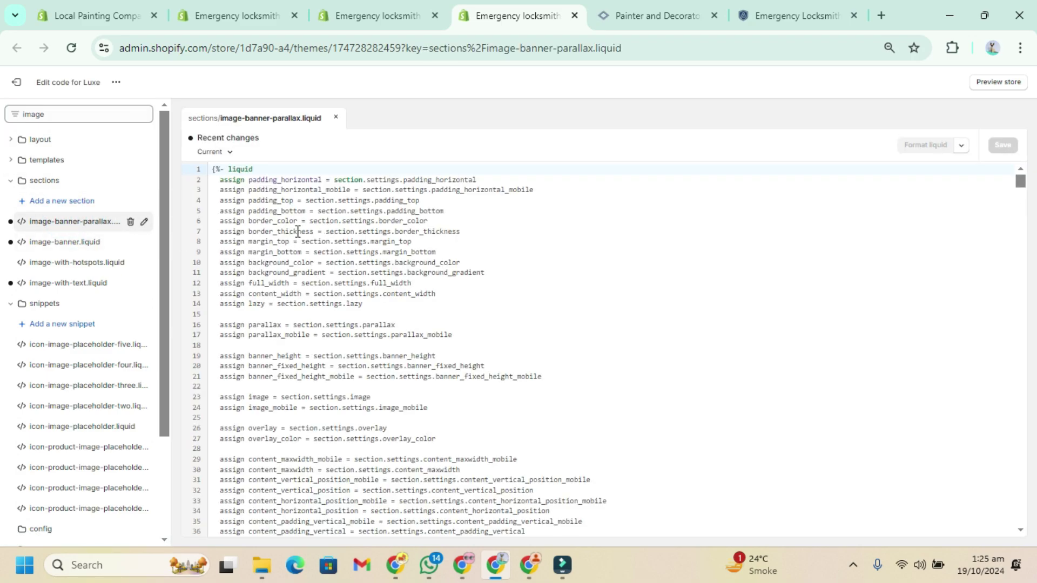
pyautogui.click(146, 224)
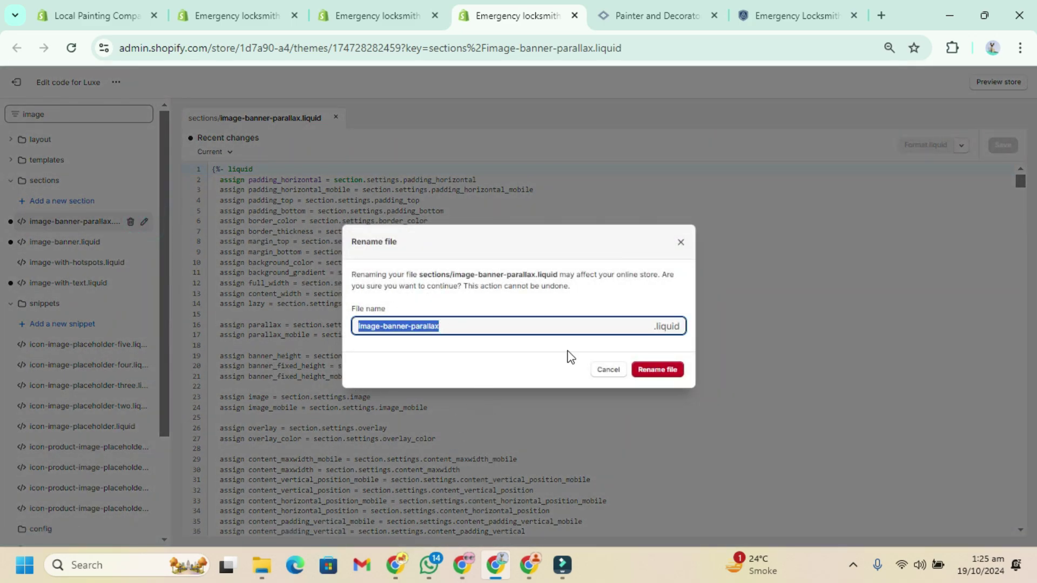
pyautogui.click(1021, 49)
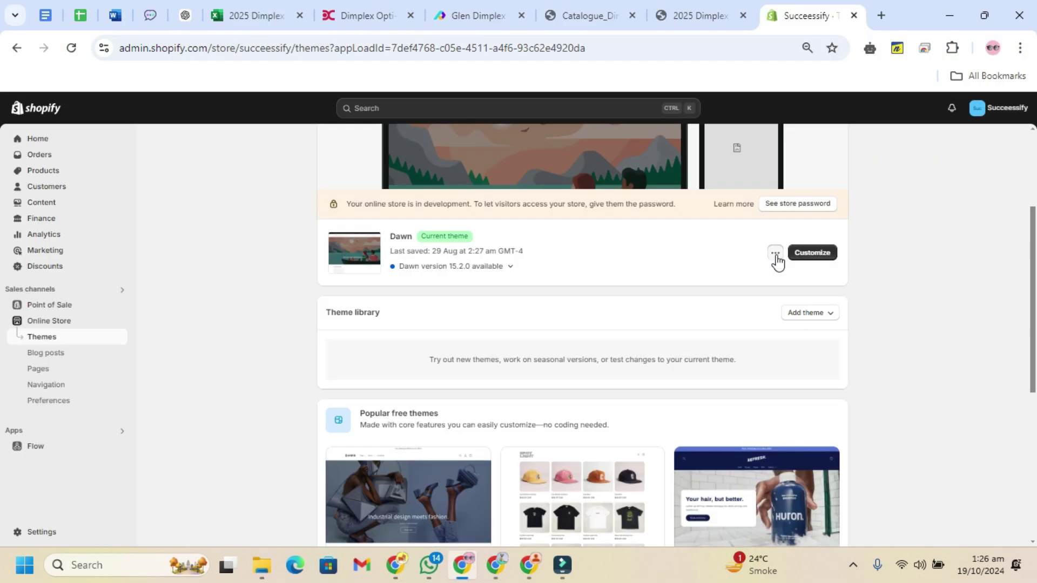
# Step: Open the Dawn theme's code editor in a new tab from its actions menu
pyautogui.click(775, 255)
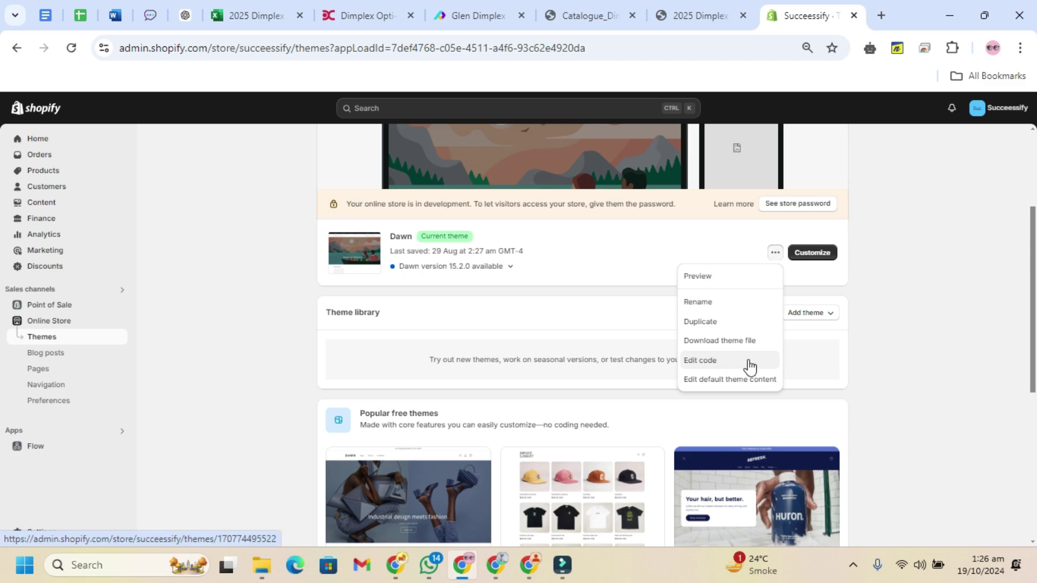
pyautogui.click(881, 290)
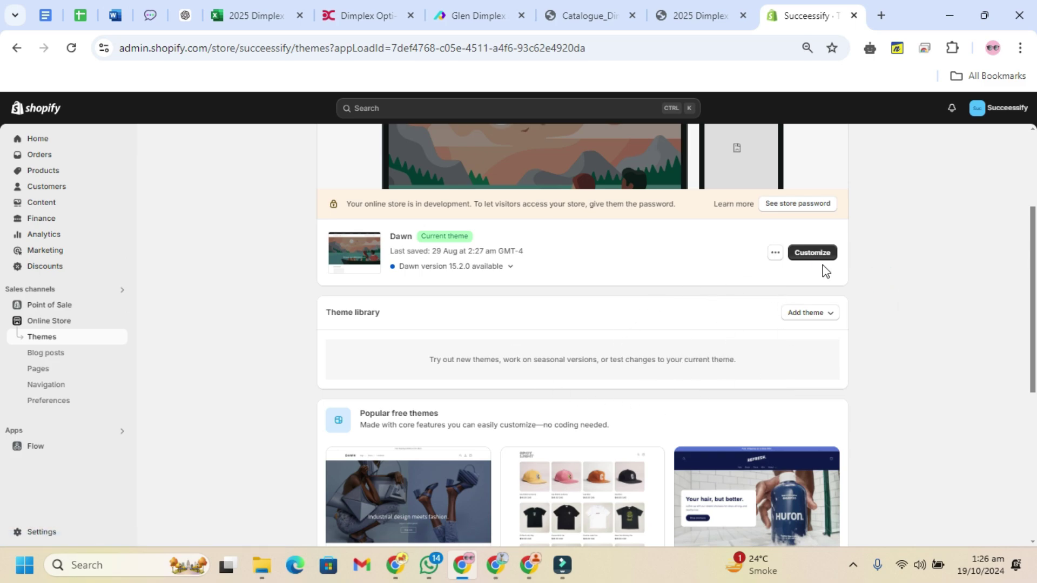
pyautogui.scroll(3, 774, 280)
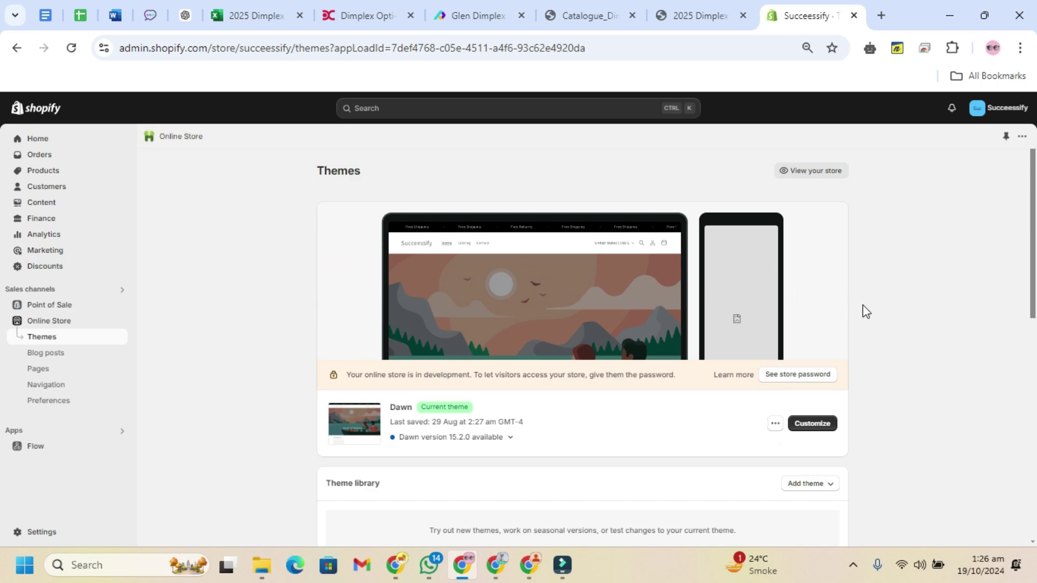
pyautogui.click(780, 424)
pyautogui.click(717, 382)
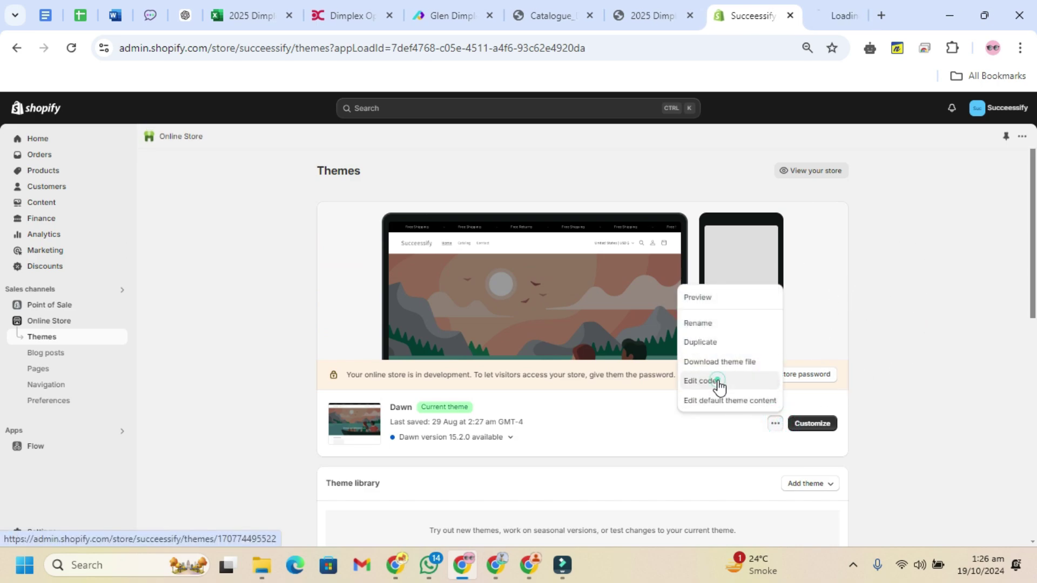
# Step: Open Dawn's theme editor, browse its Add section list, and return to the code editor
pyautogui.click(883, 414)
pyautogui.click(816, 425)
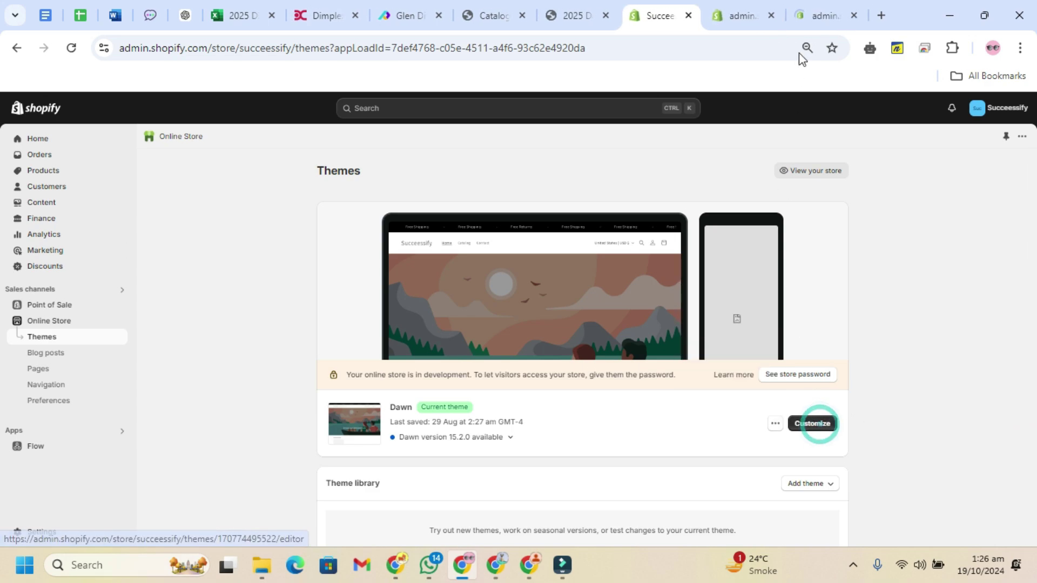
pyautogui.scroll(-3, 435, 273)
pyautogui.scroll(-2, 436, 273)
pyautogui.scroll(-2, 435, 273)
pyautogui.scroll(2, 436, 272)
pyautogui.scroll(5, 437, 273)
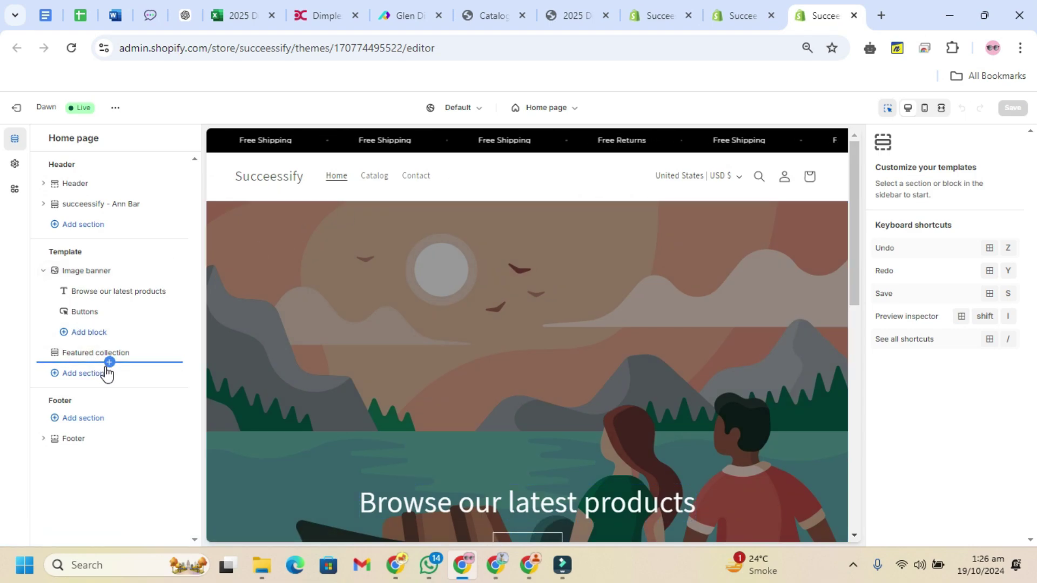
pyautogui.click(108, 364)
pyautogui.scroll(-1, 283, 300)
pyautogui.scroll(-3, 281, 309)
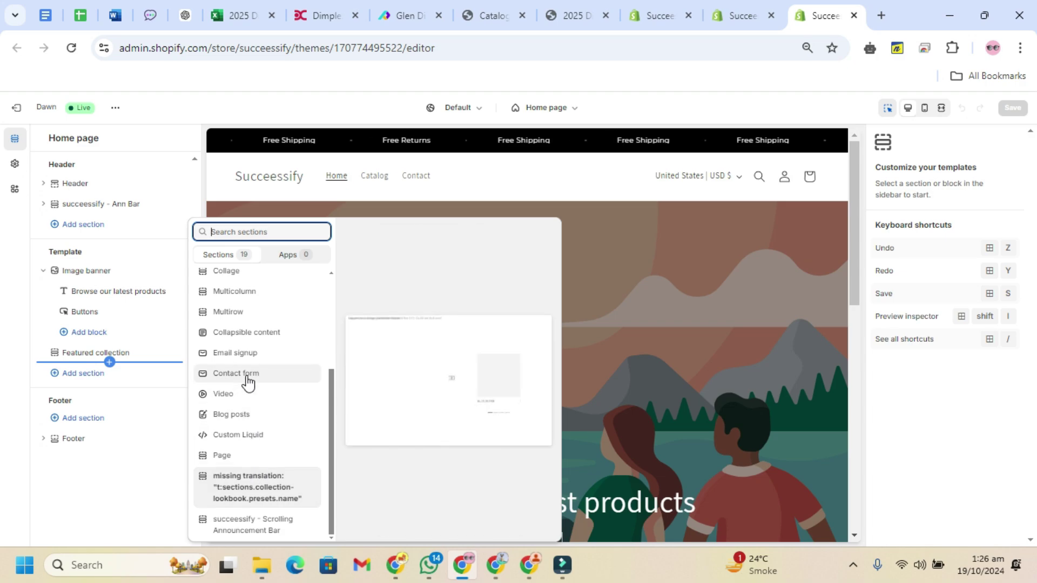
pyautogui.scroll(3, 247, 383)
pyautogui.click(747, 24)
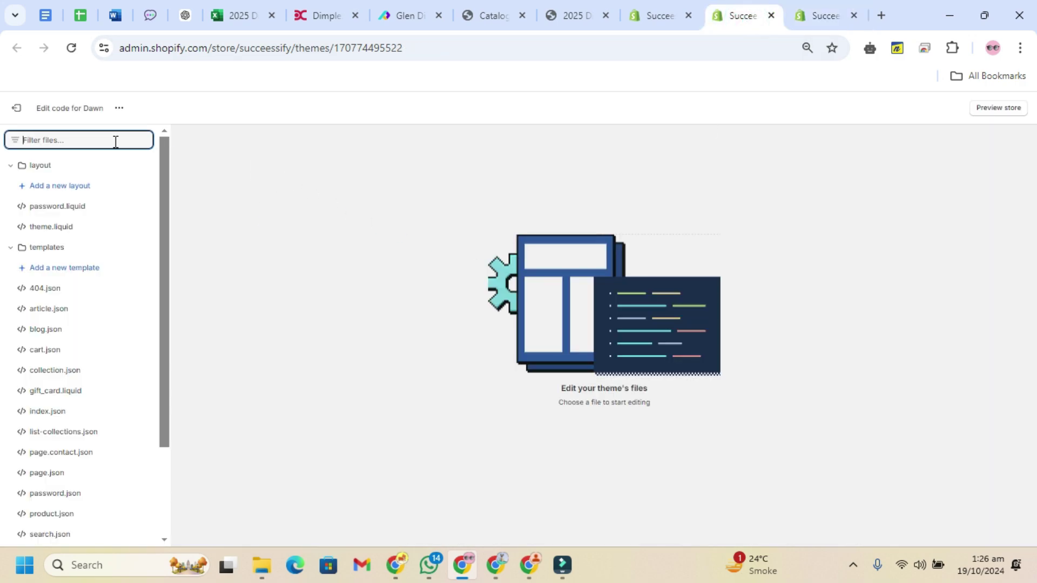
# Step: Collapse Dawn's layout and templates folders and add section file image-banner-parallax.liquid
pyautogui.click(11, 166)
pyautogui.click(9, 185)
pyautogui.click(9, 208)
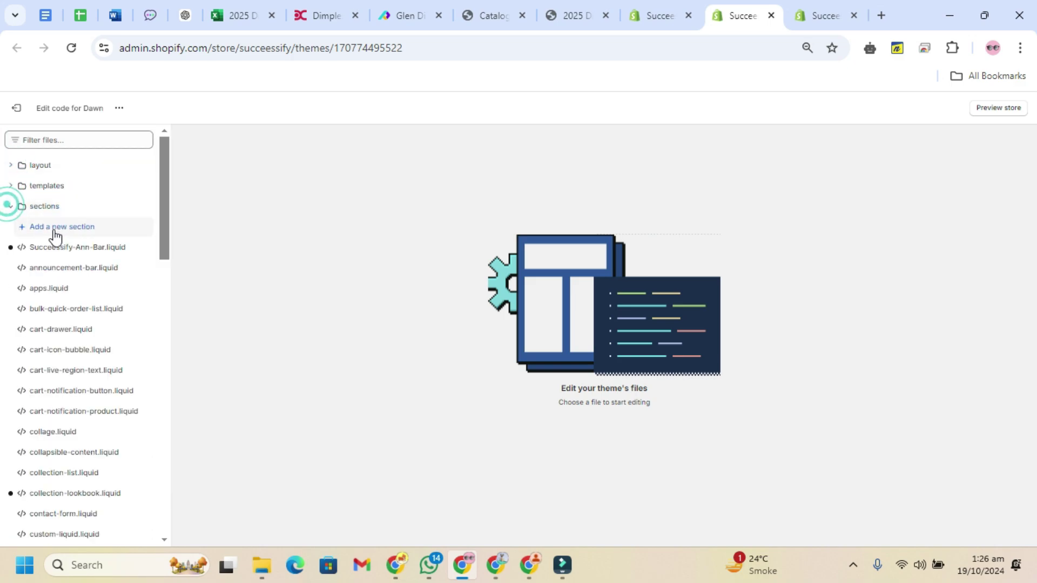
pyautogui.click(75, 231)
pyautogui.click(420, 341)
pyautogui.write('image-banner-parallax')
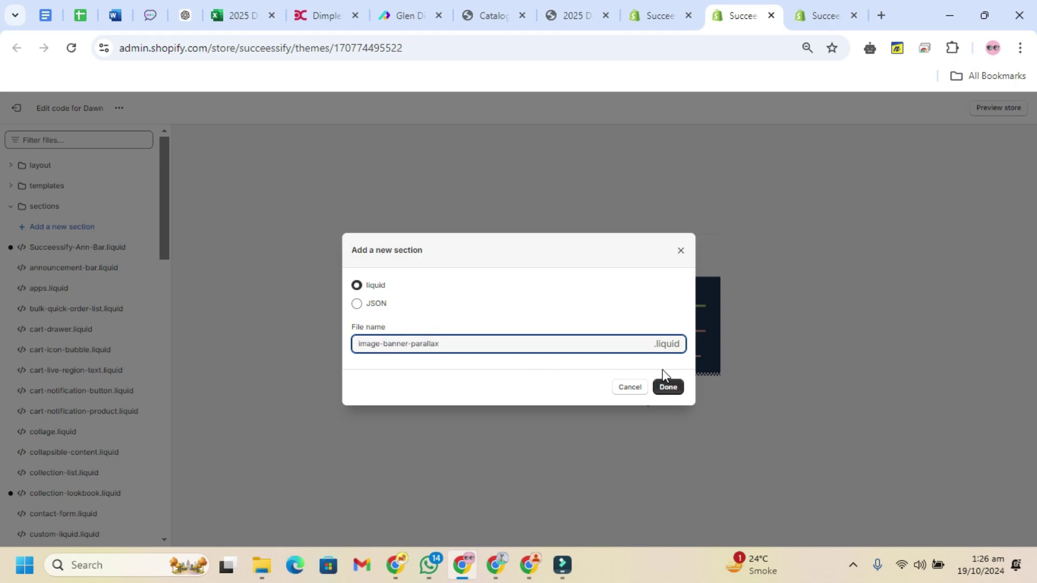
pyautogui.click(666, 392)
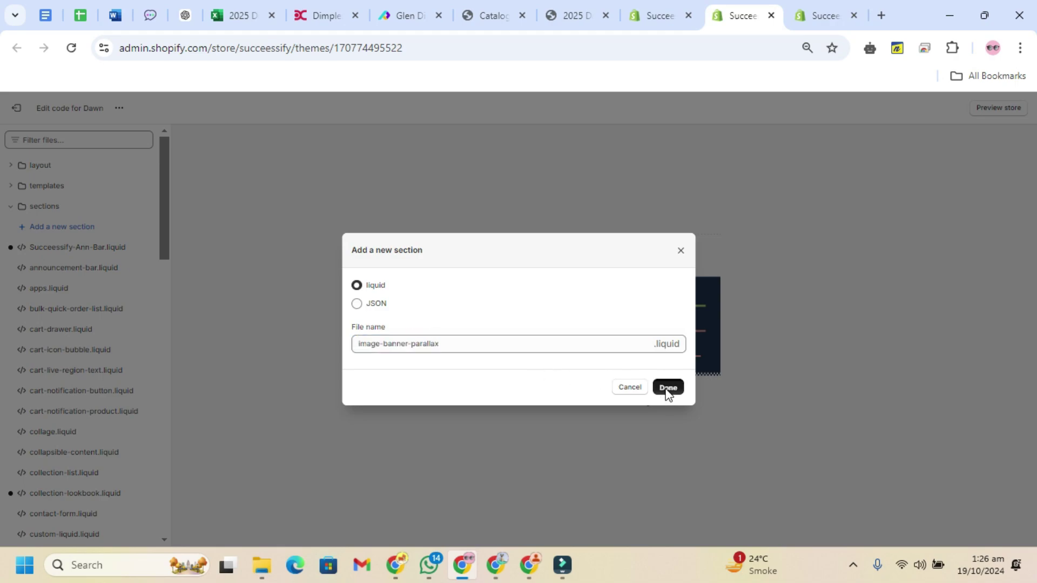
# Step: Select and copy all the code in Luxe's image-banner-parallax.liquid
pyautogui.click(499, 566)
pyautogui.click(608, 369)
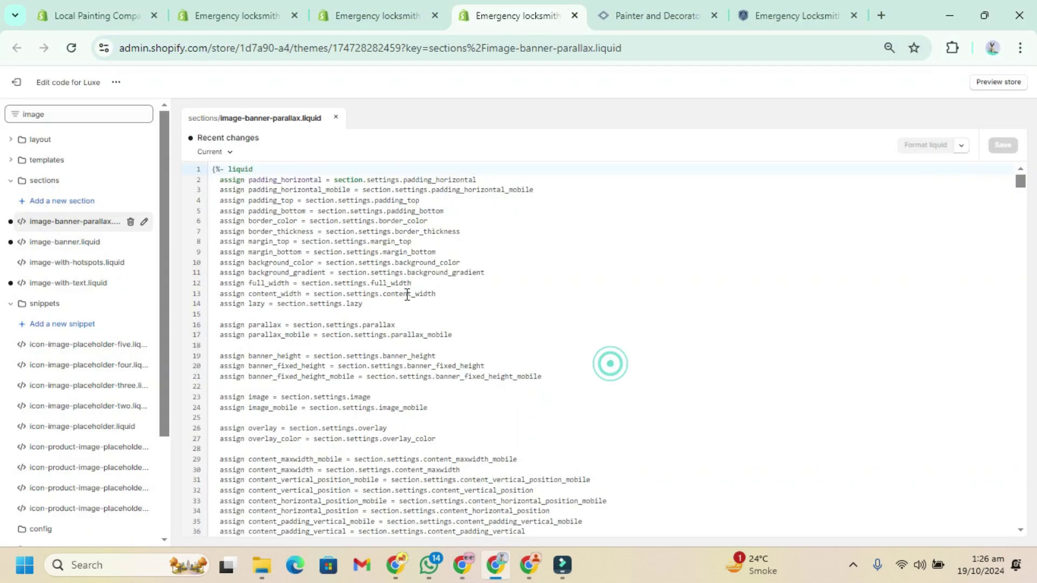
pyautogui.hotkey('ctrl', 'a')
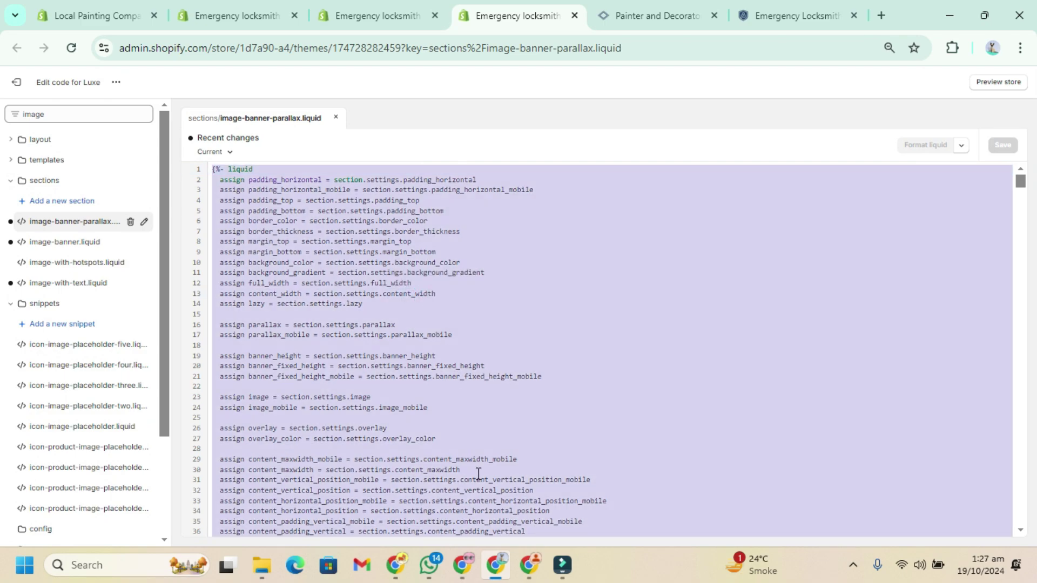
# Step: Replace Dawn's new image-banner-parallax.liquid content with the copied Luxe code and save it
pyautogui.click(466, 567)
pyautogui.click(348, 322)
pyautogui.hotkey('ctrl', 'a')
pyautogui.hotkey('ctrl', 'v')
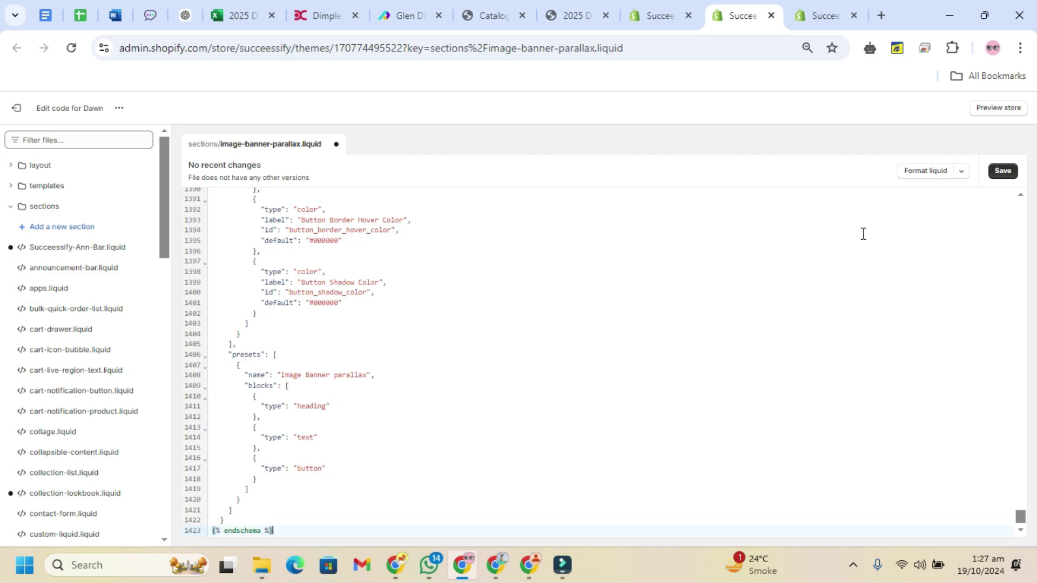
pyautogui.click(1003, 171)
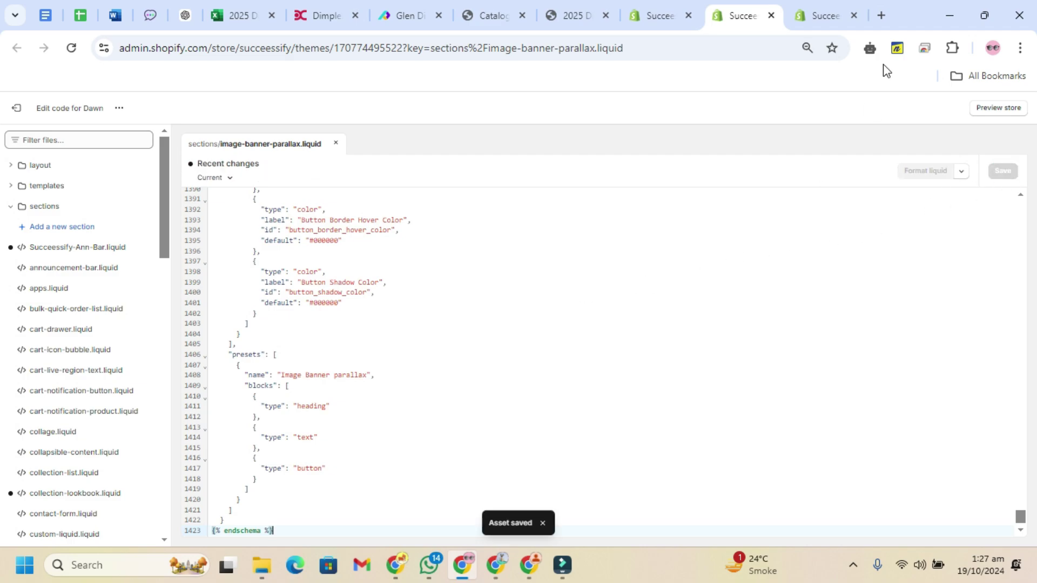
pyautogui.click(825, 9)
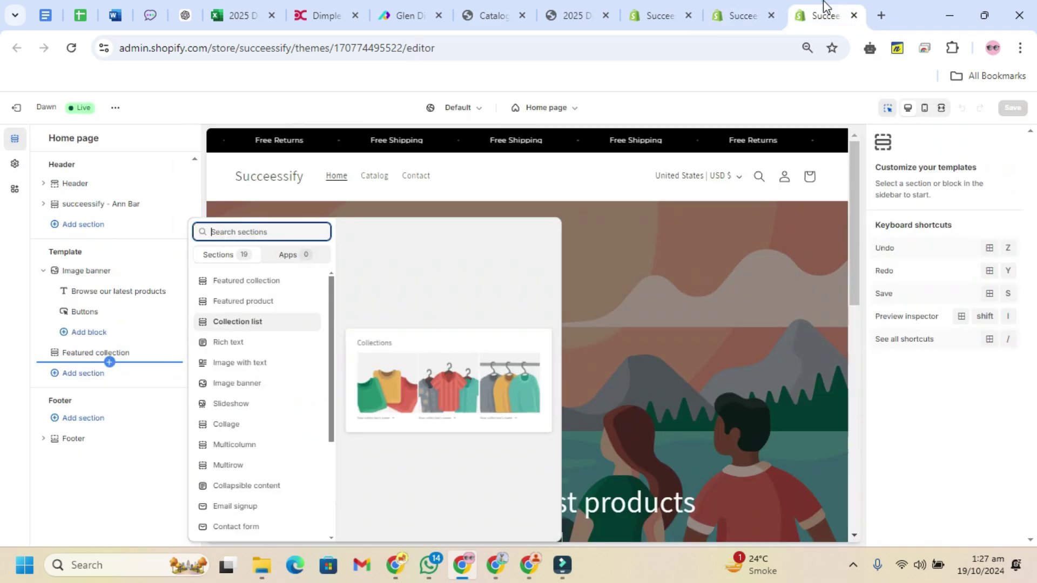
# Step: Reload Dawn's home page editor, delete Featured collection, and add the Image Banner parallax section
pyautogui.click(72, 48)
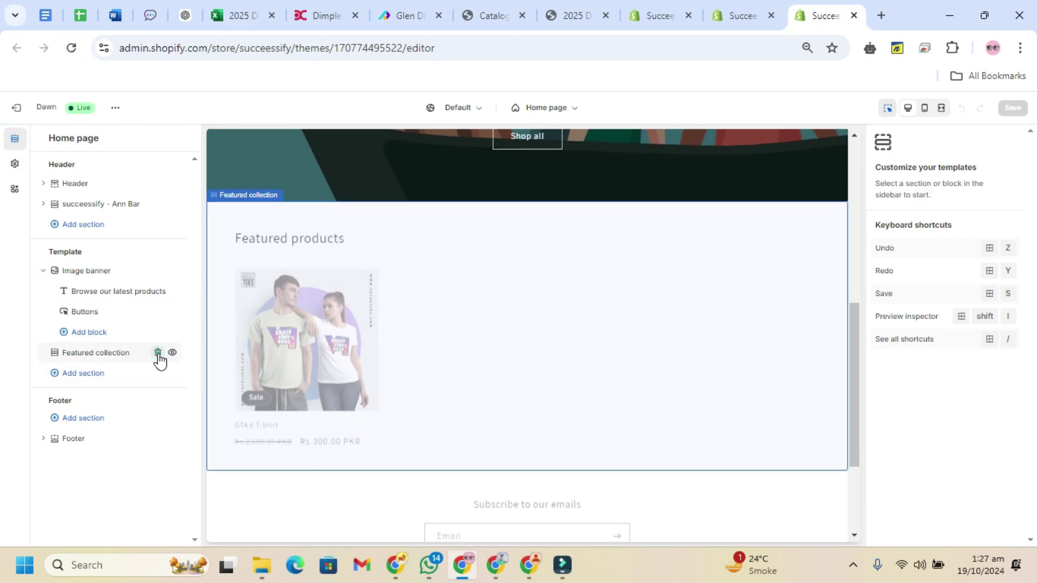
pyautogui.click(158, 353)
pyautogui.click(111, 342)
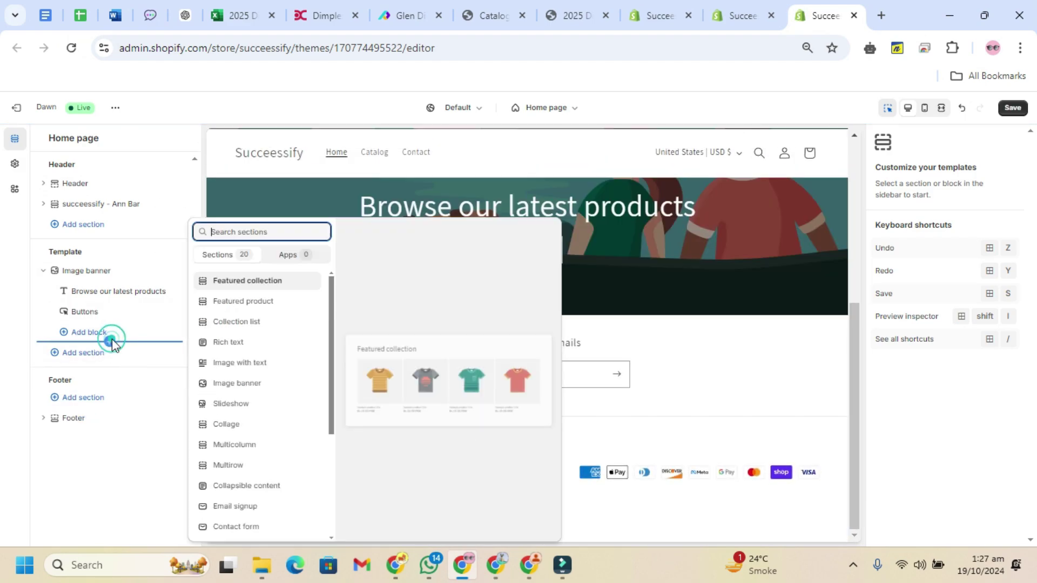
pyautogui.scroll(-3, 276, 446)
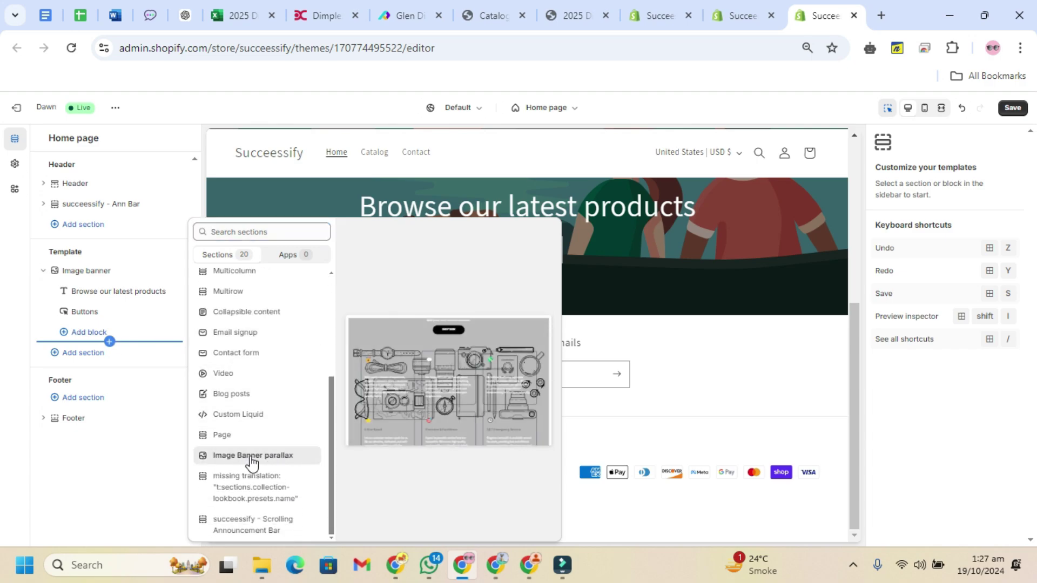
pyautogui.press('Escape')
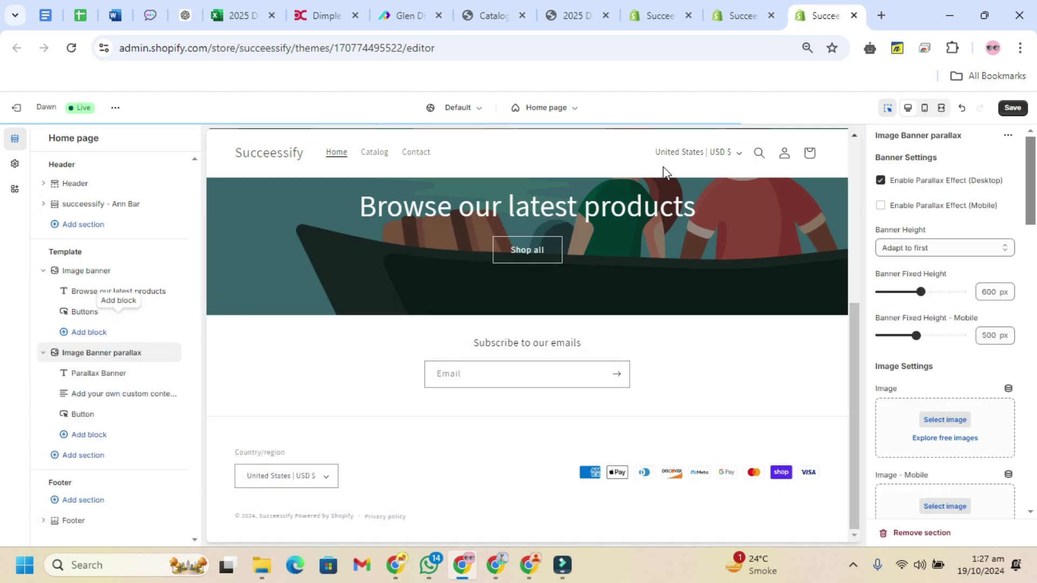
pyautogui.scroll(-3, 524, 211)
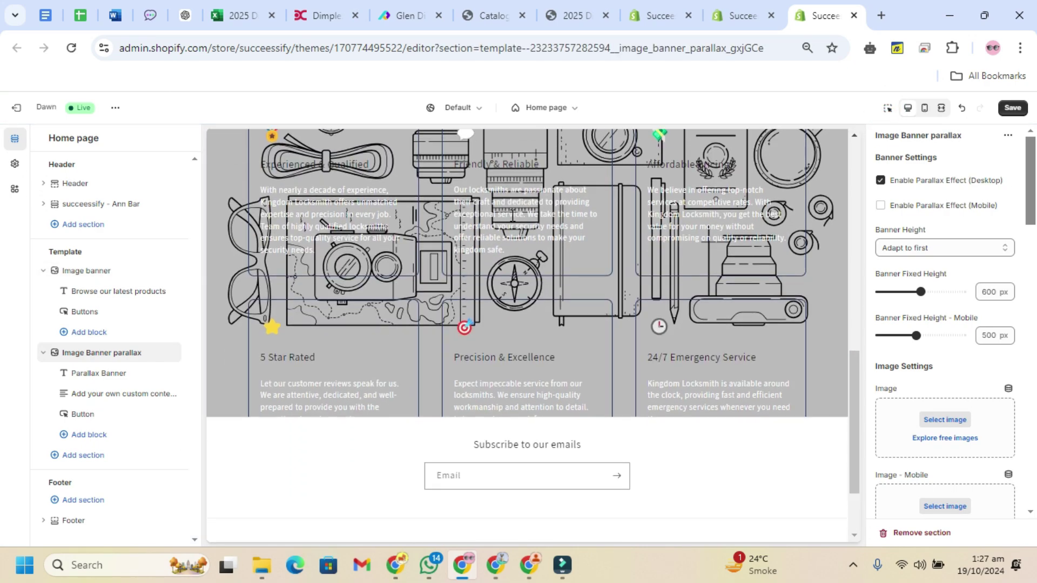
pyautogui.scroll(2, 524, 211)
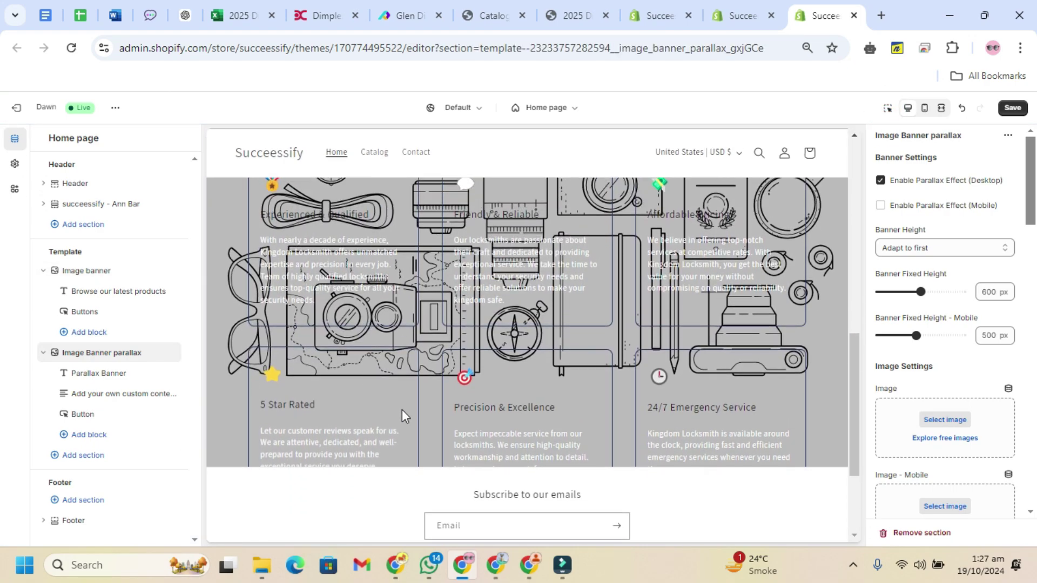
pyautogui.scroll(2, 759, 368)
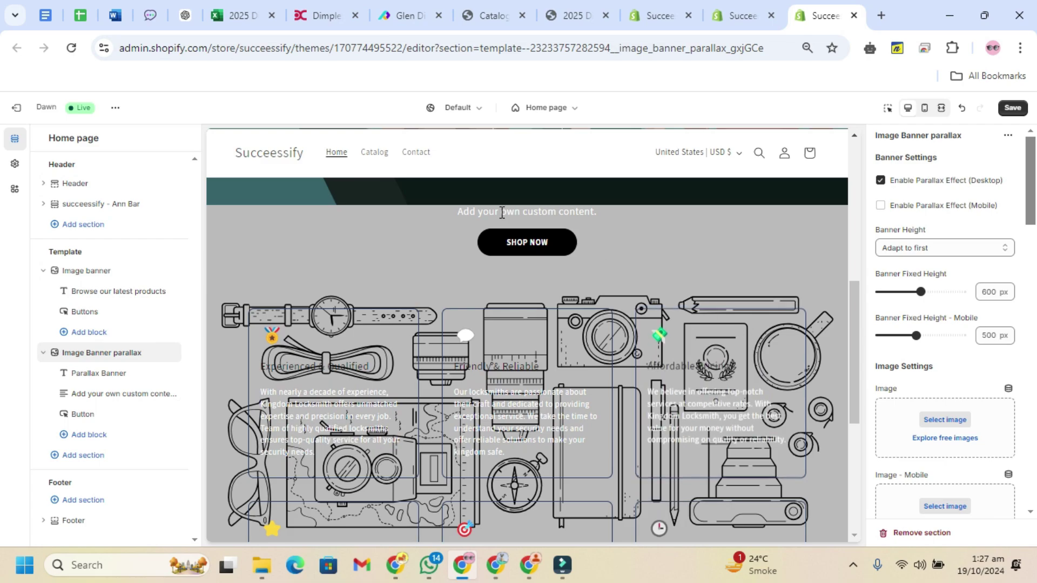
pyautogui.scroll(1, 518, 243)
# Step: Switch the home page preview to mobile layout to view the Parallax Banner heading, button and image
pyautogui.click(910, 110)
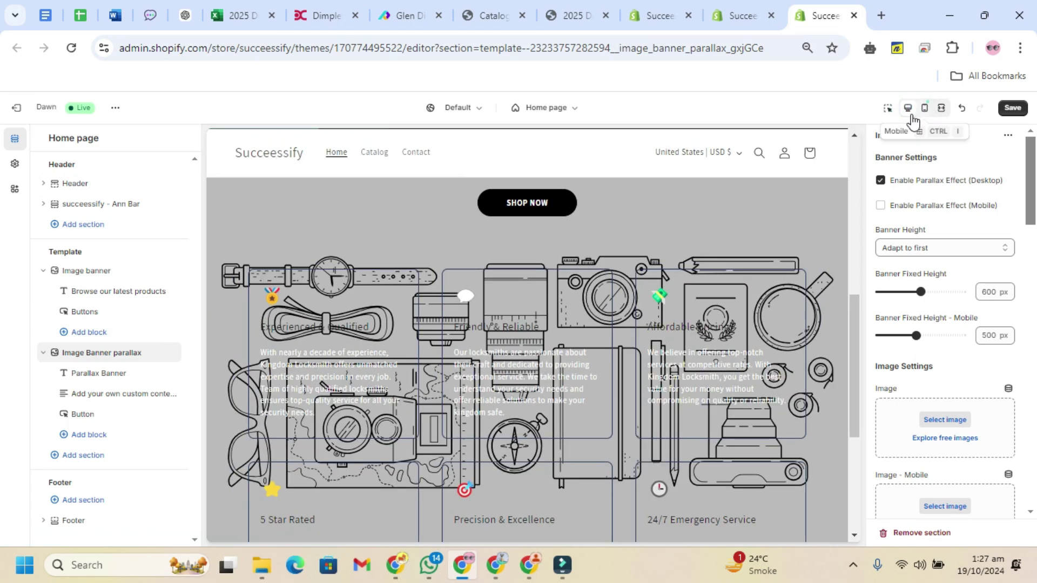
pyautogui.click(924, 109)
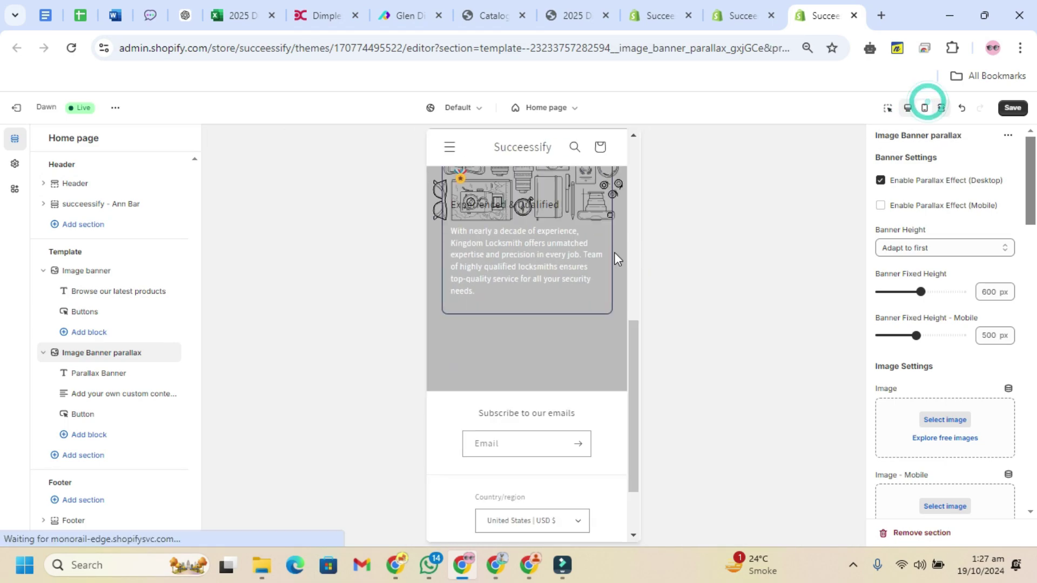
pyautogui.scroll(3, 567, 268)
pyautogui.scroll(1, 550, 272)
pyautogui.scroll(2, 537, 276)
pyautogui.scroll(-2, 536, 277)
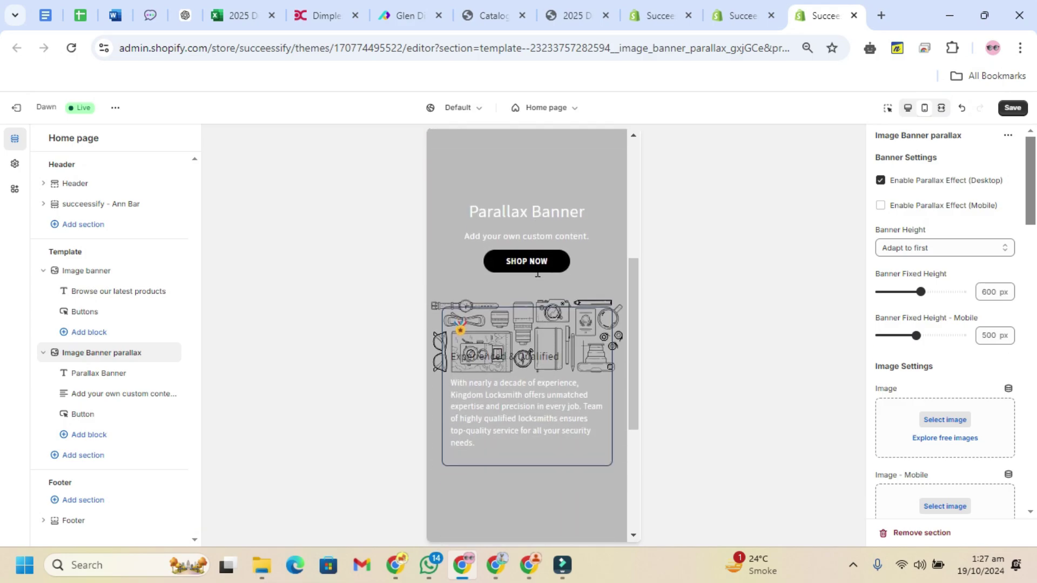
pyautogui.scroll(-2, 527, 264)
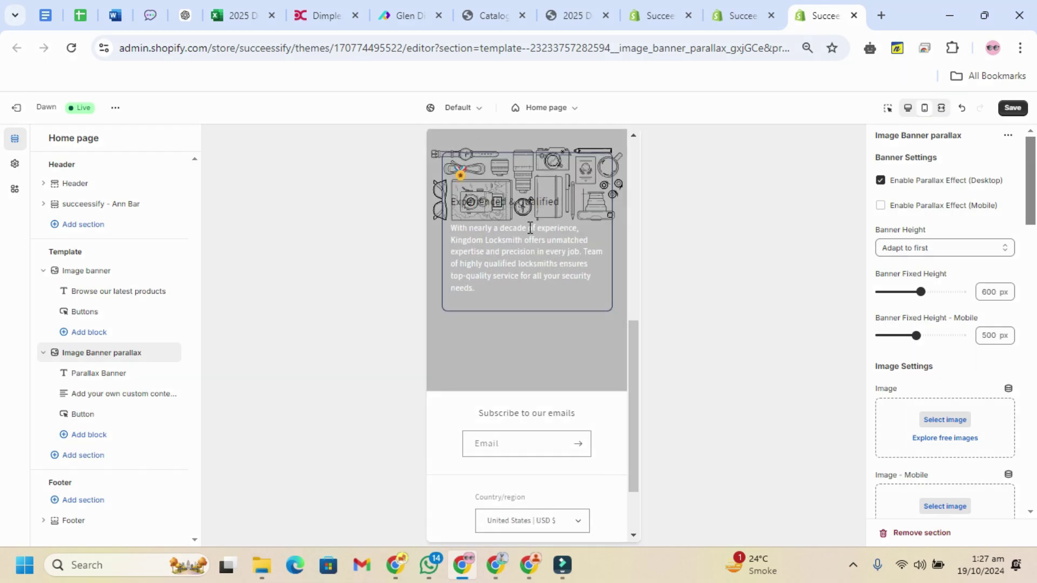